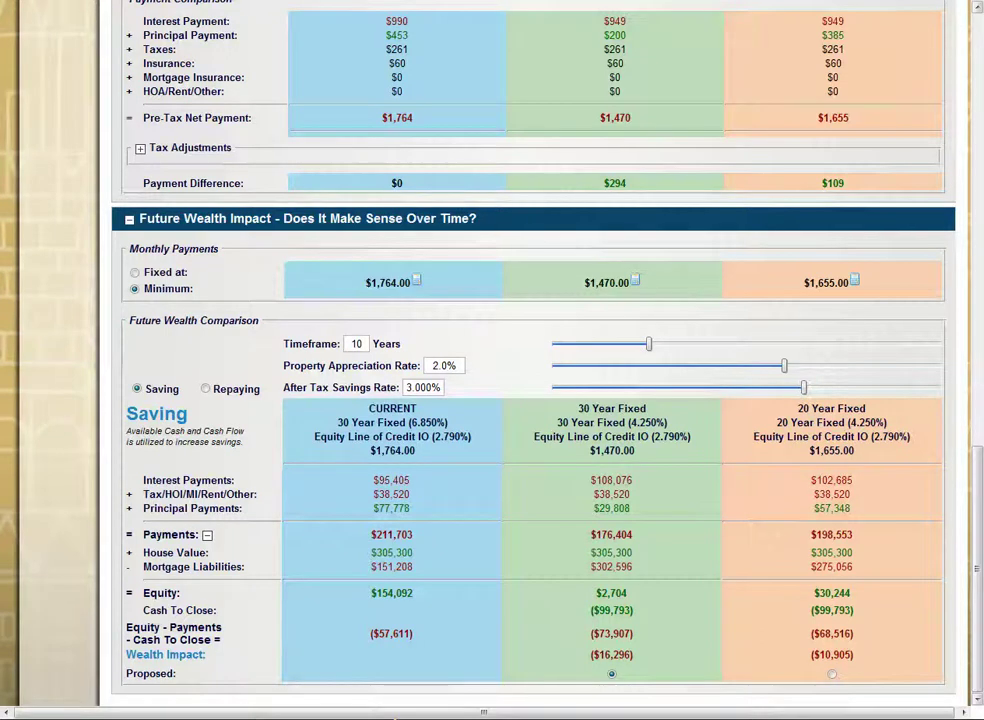
- Review the client's existing refinance plan, including client details, current liabilities, and the 30 Year Fixed and 20 Year Fixed alternatives
scroll(530, 400, "up", 15)
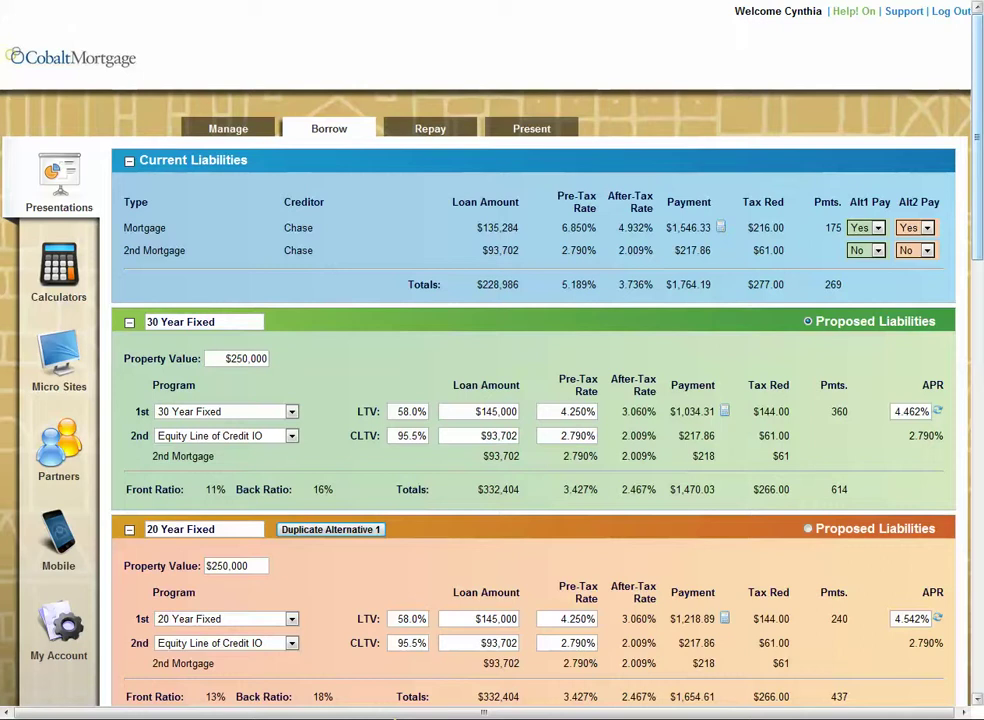
scroll(490, 400, "down", 1)
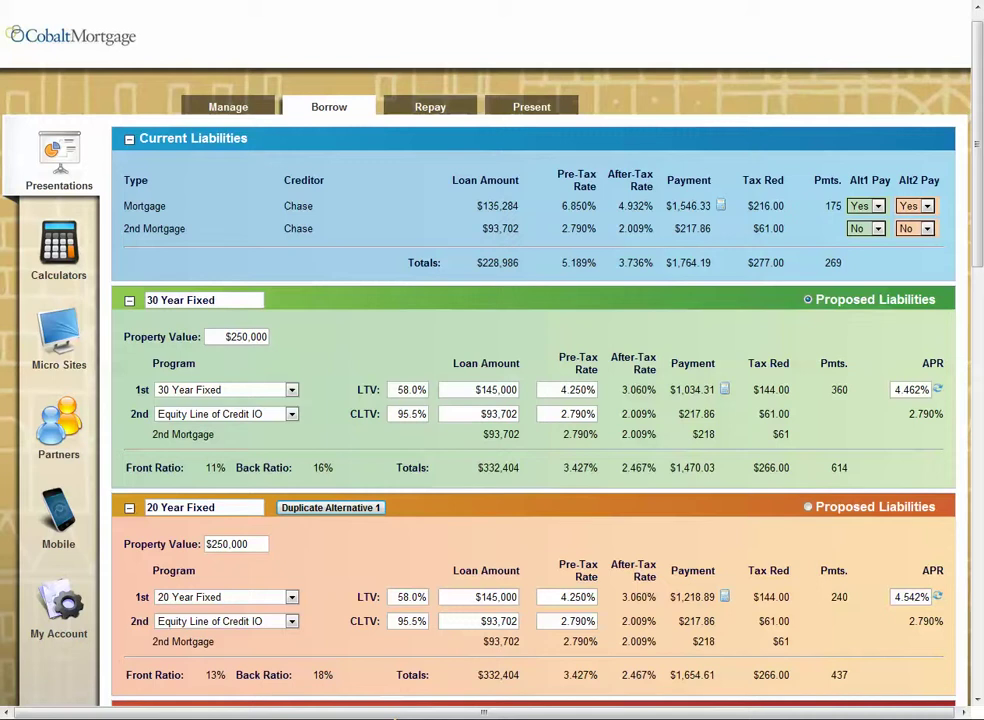
scroll(490, 400, "down", 3)
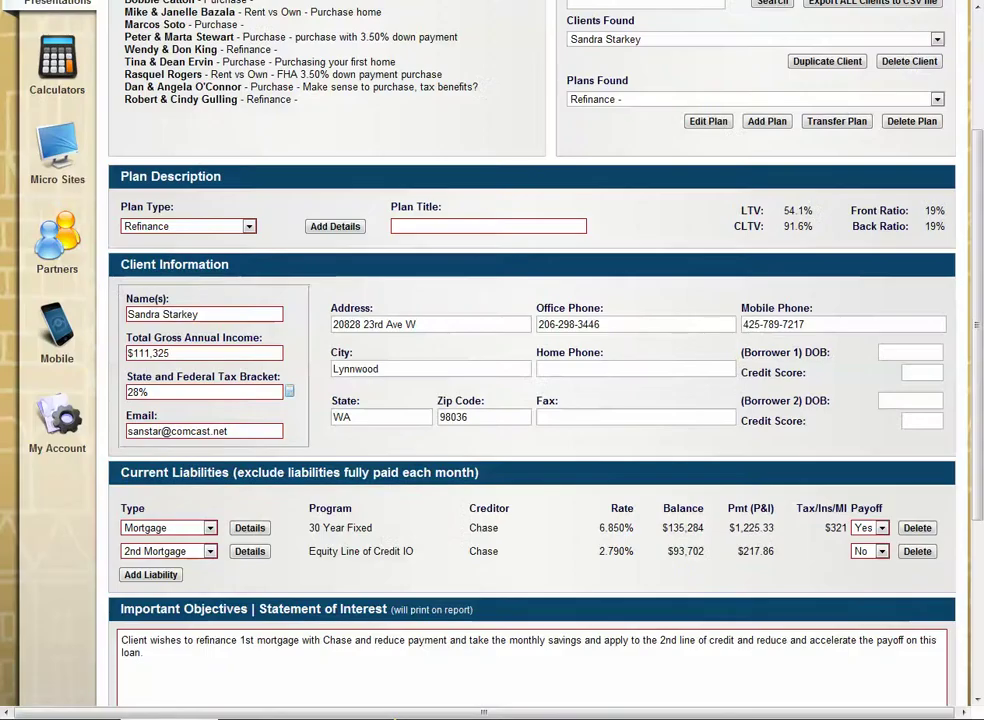
scroll(530, 400, "up", 3)
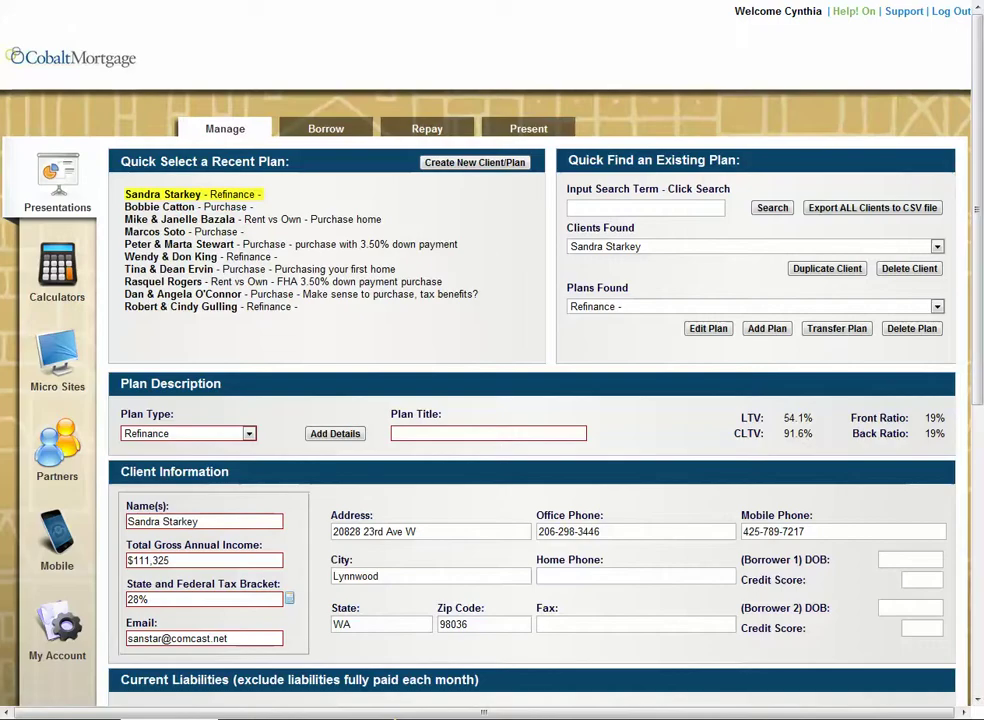
left_click(325, 128)
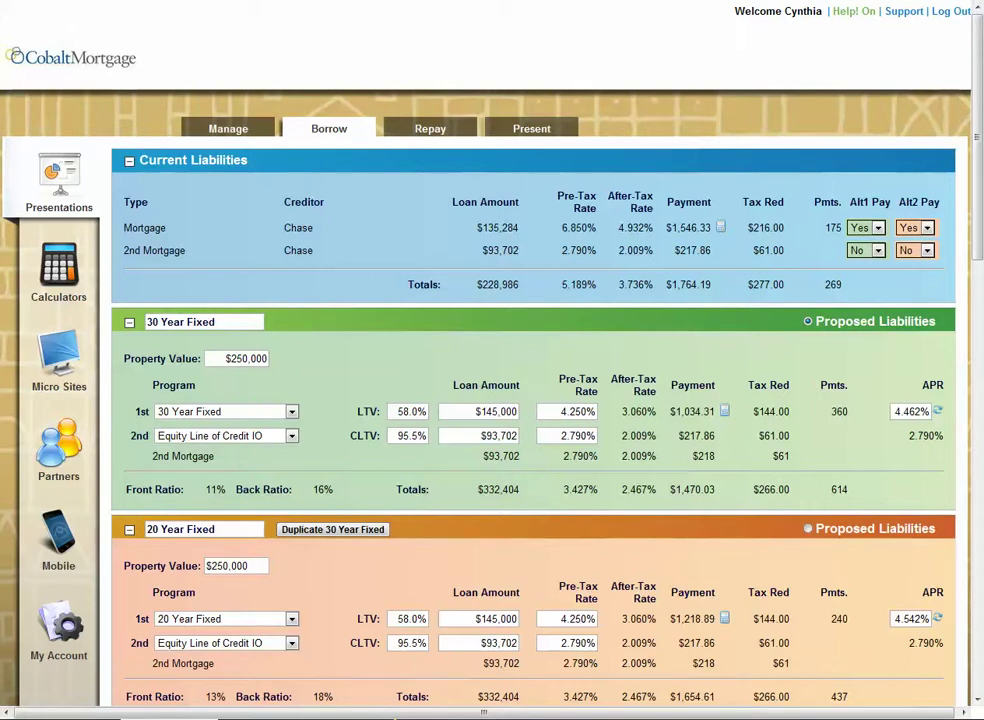
scroll(490, 400, "down", 1)
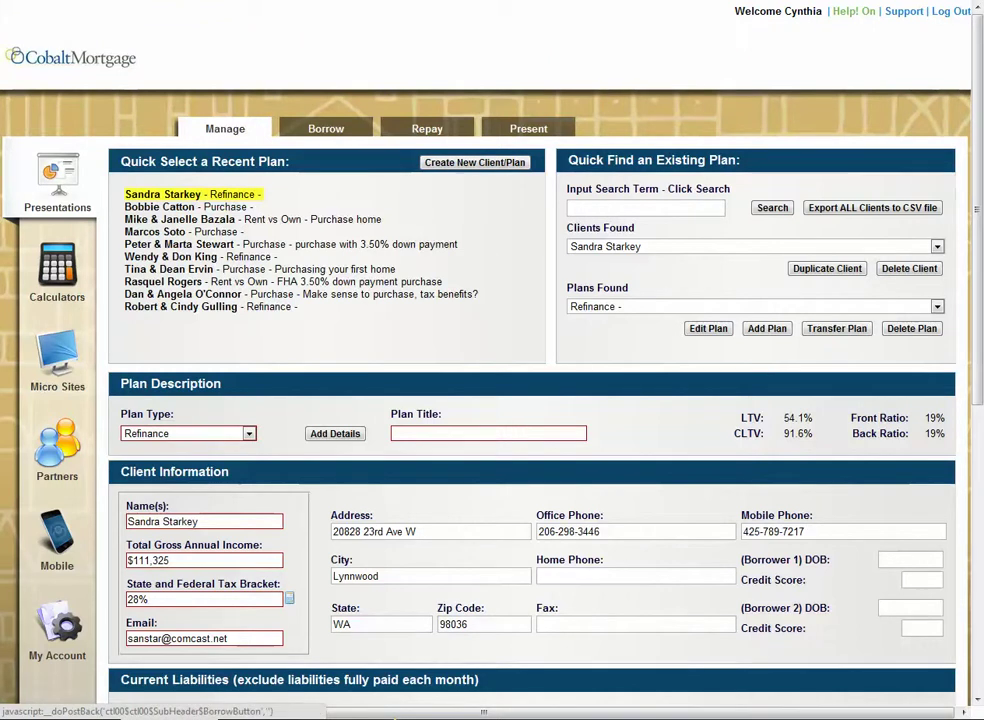
- Duplicate the selected client, open the copy's refinance plan, and title it as the editor's edits
left_click(827, 268)
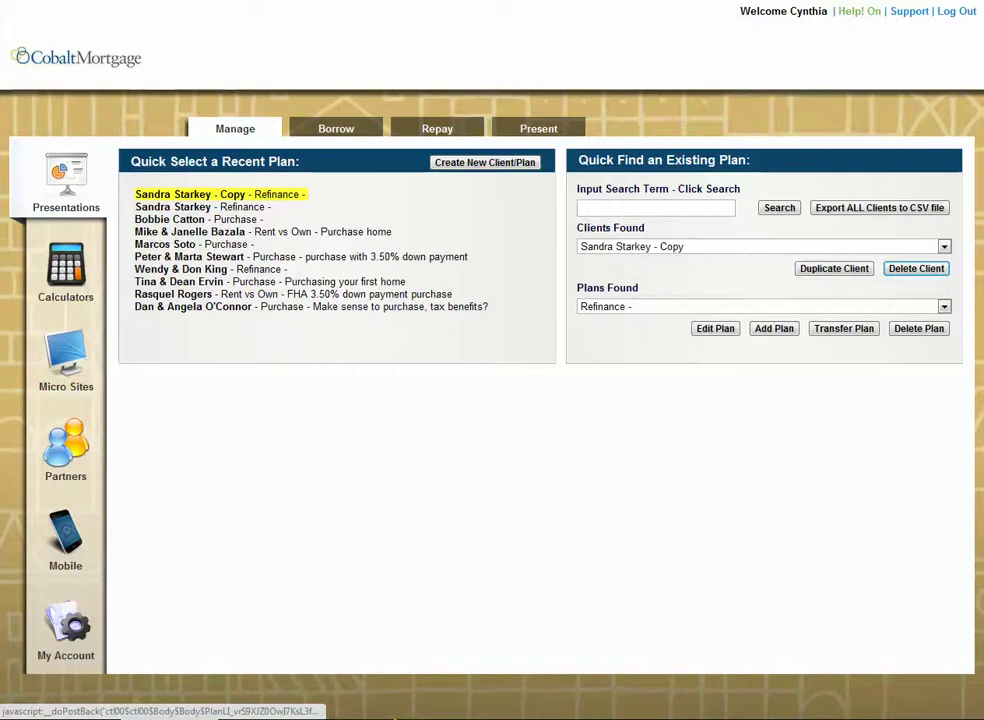
left_click(200, 194)
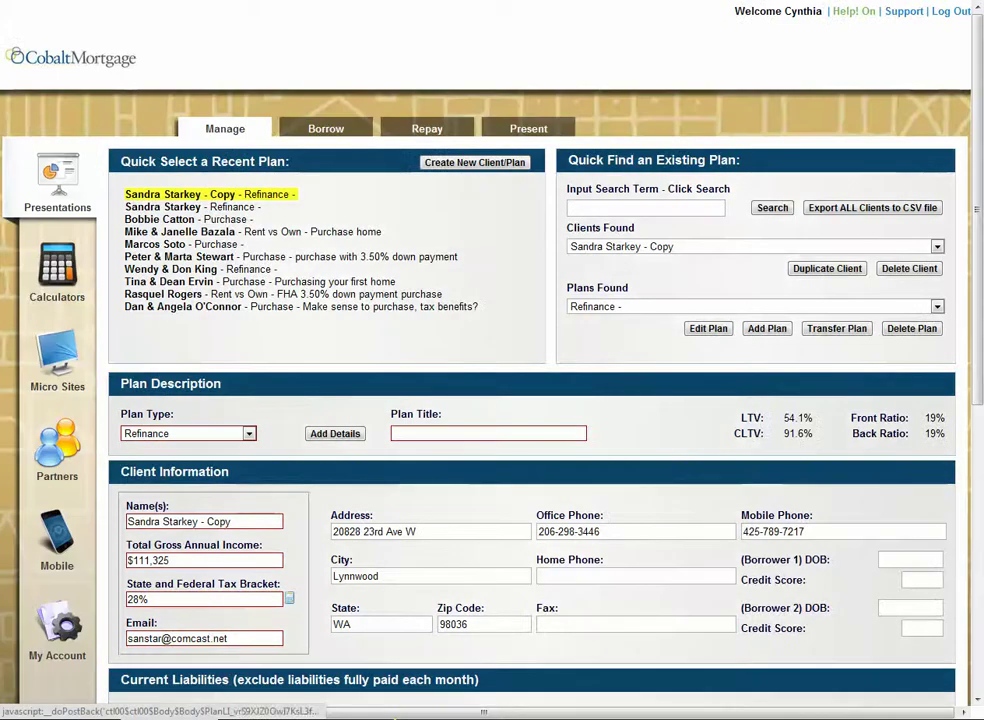
left_click(488, 433)
type("T")
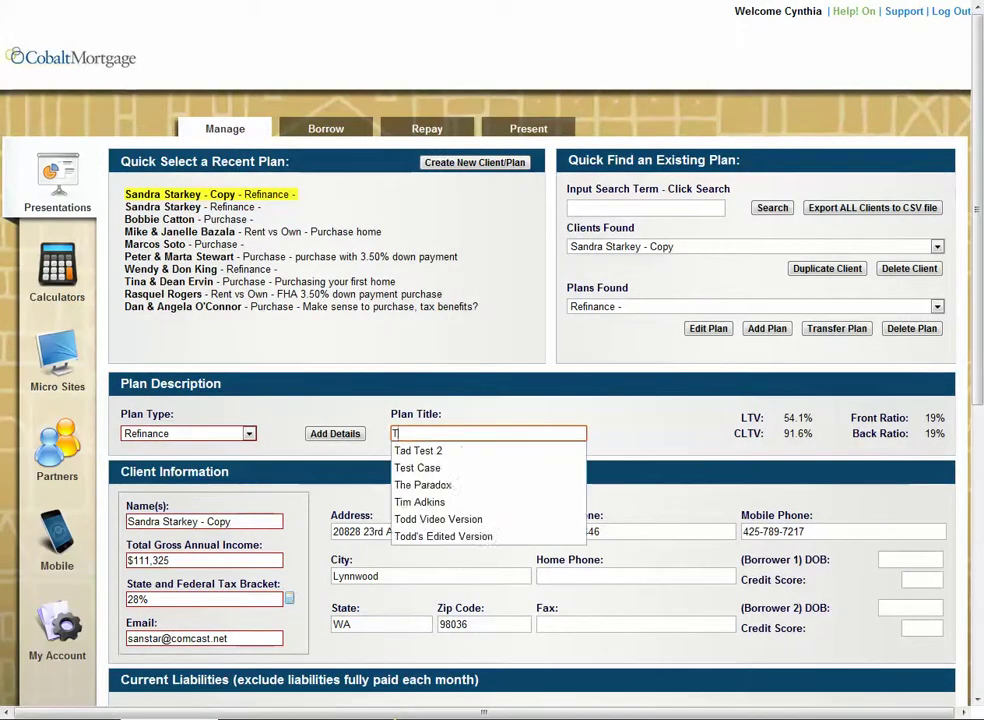
type("odd's Edits")
- Clear the 2nd loan program from both the 30 Year Fixed and 20 Year Fixed alternatives of the copied plan
scroll(530, 400, "down", 4)
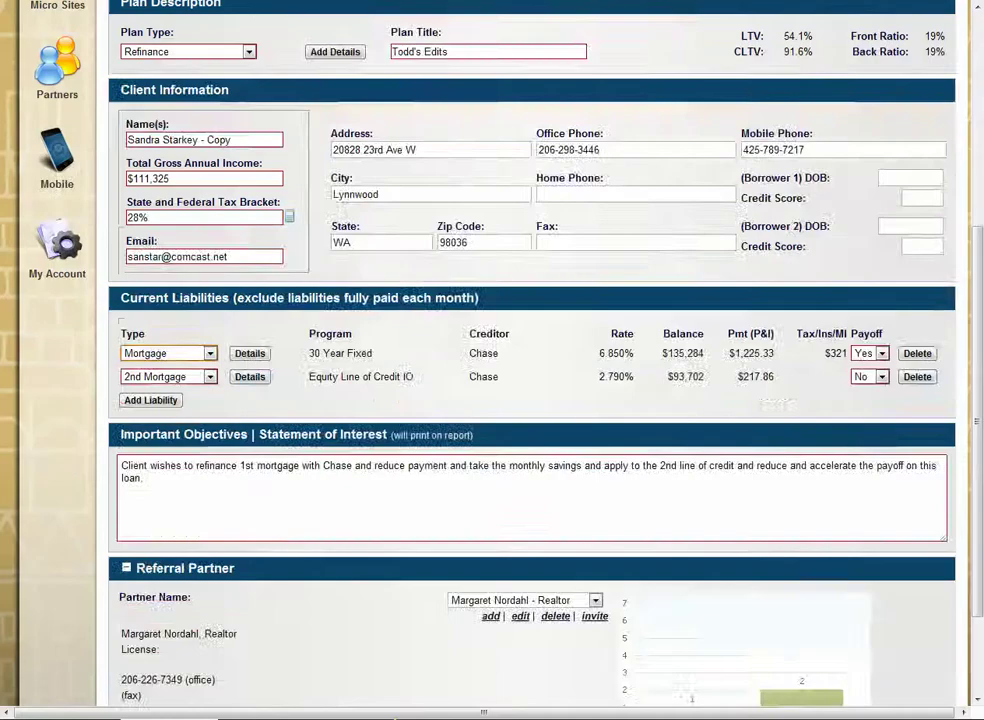
scroll(530, 400, "up", 4)
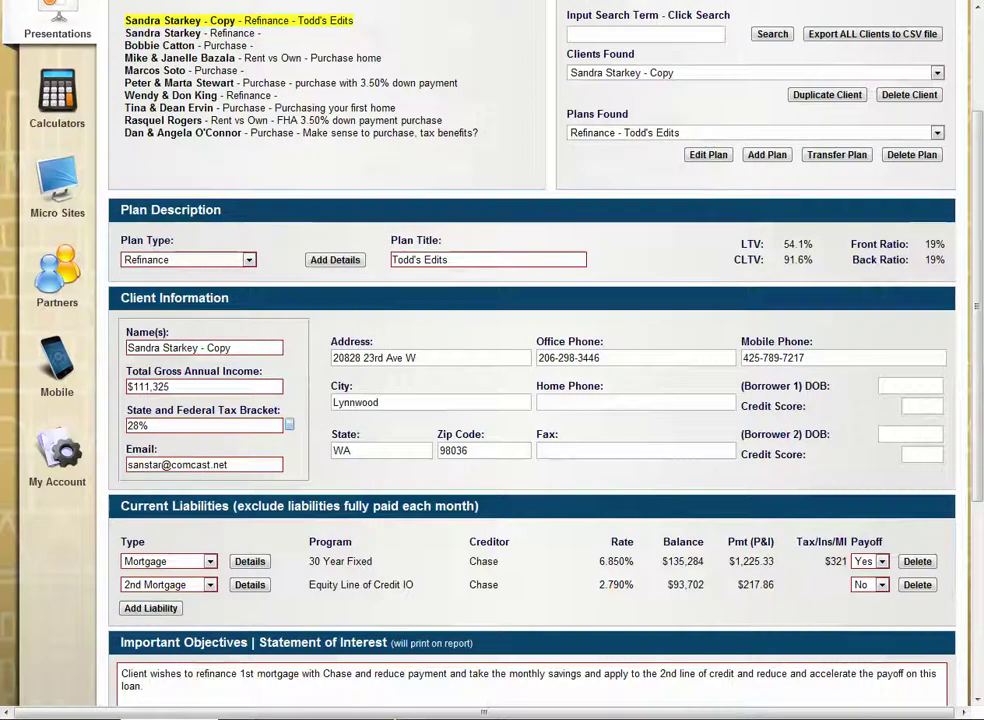
scroll(530, 400, "down", 3)
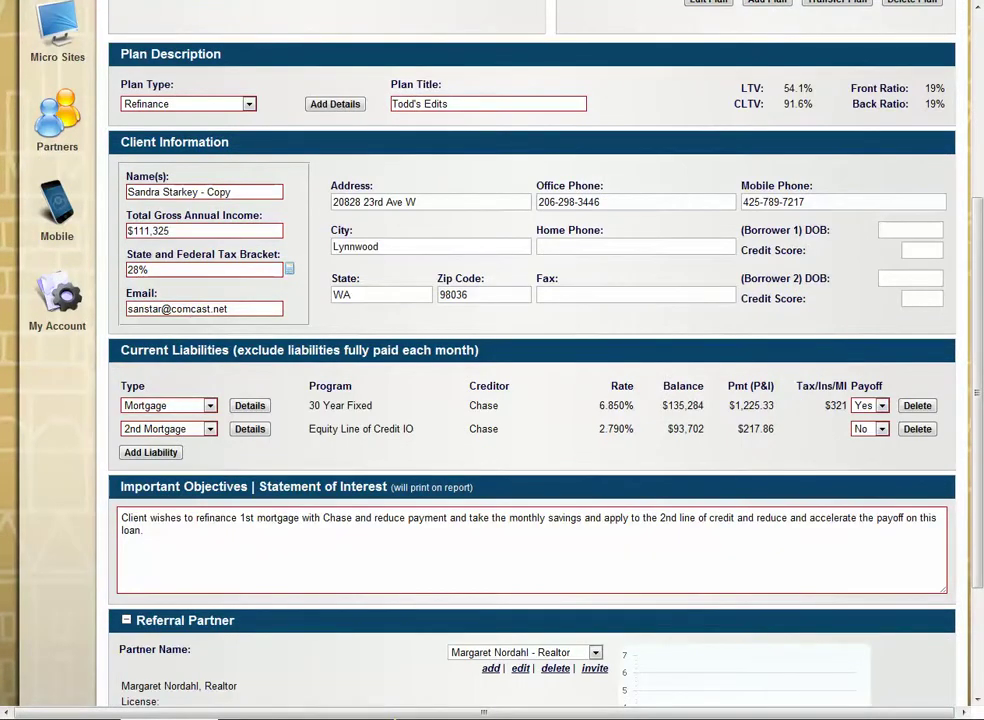
scroll(530, 400, "up", 6)
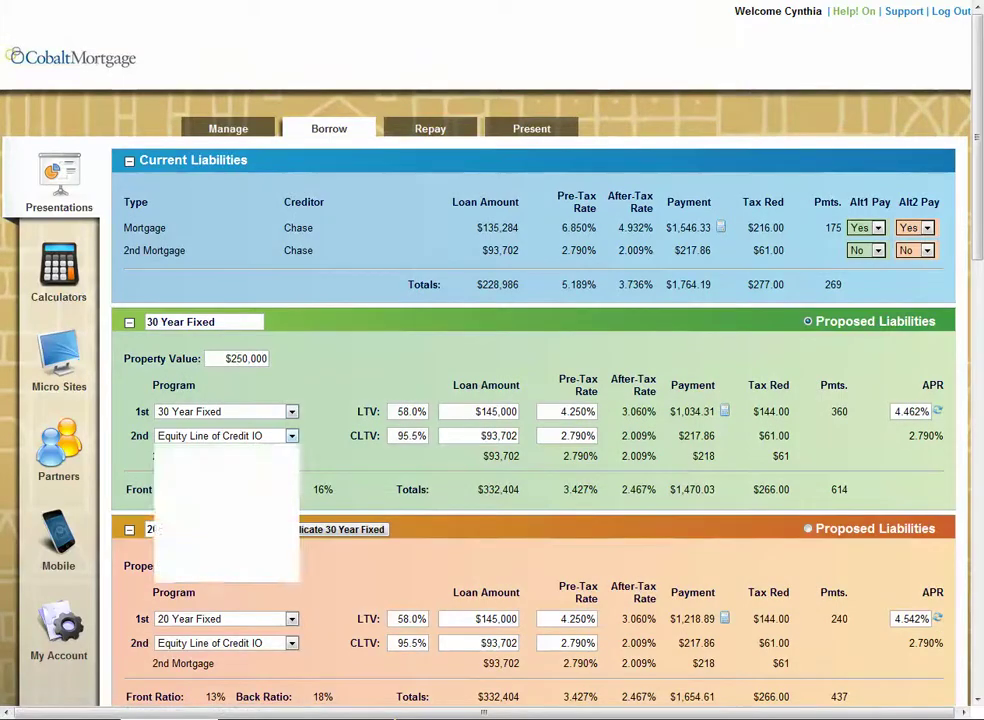
left_click(225, 450)
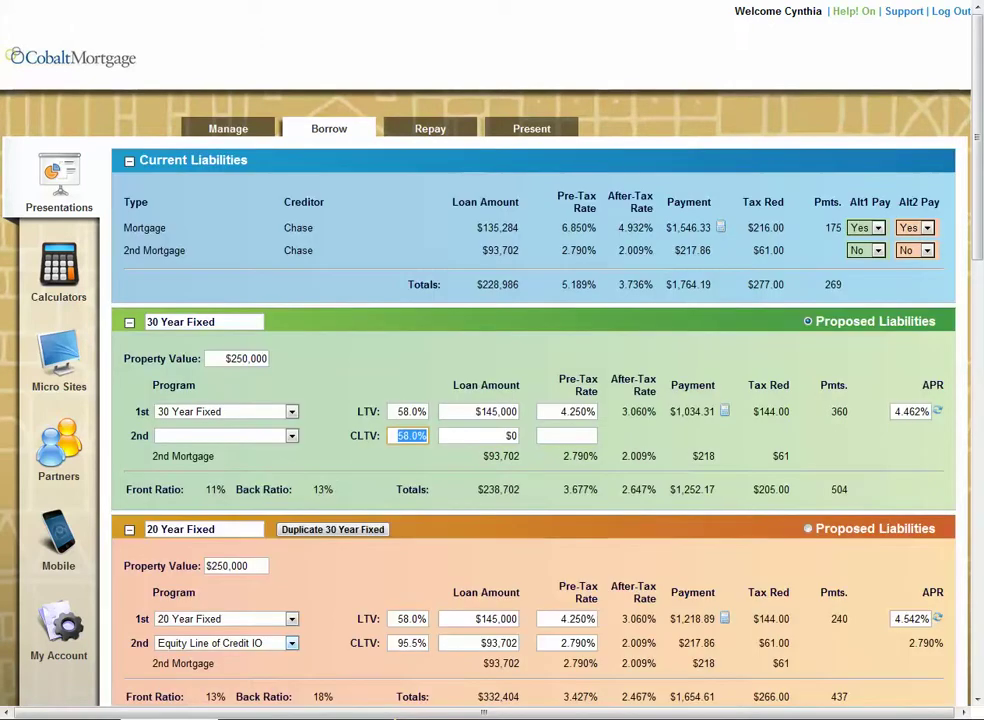
left_click(224, 643)
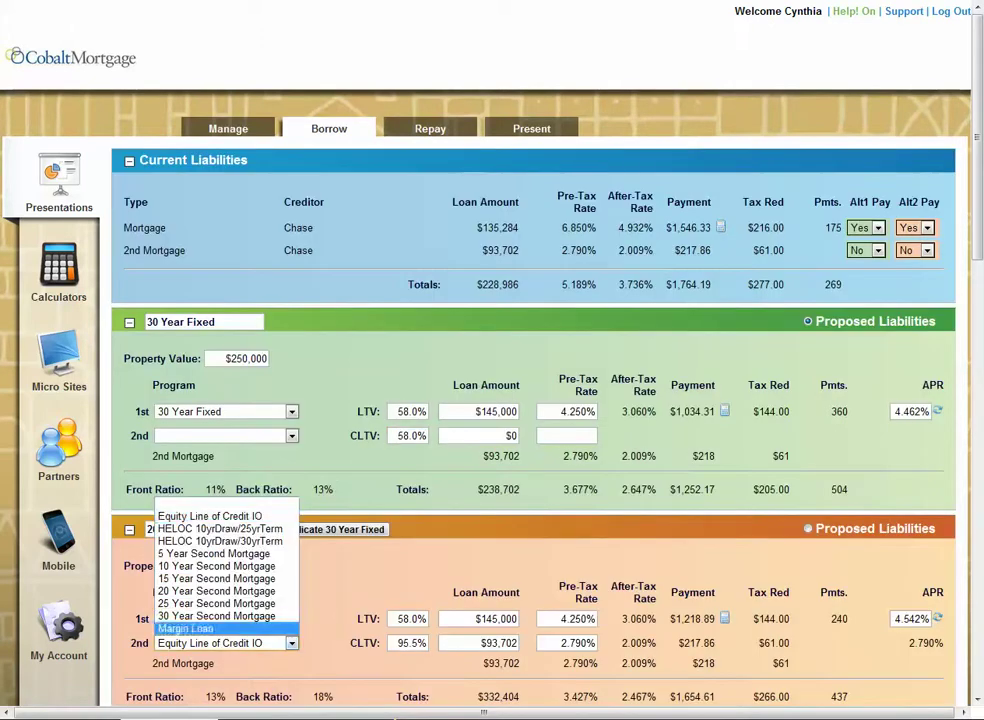
left_click(225, 503)
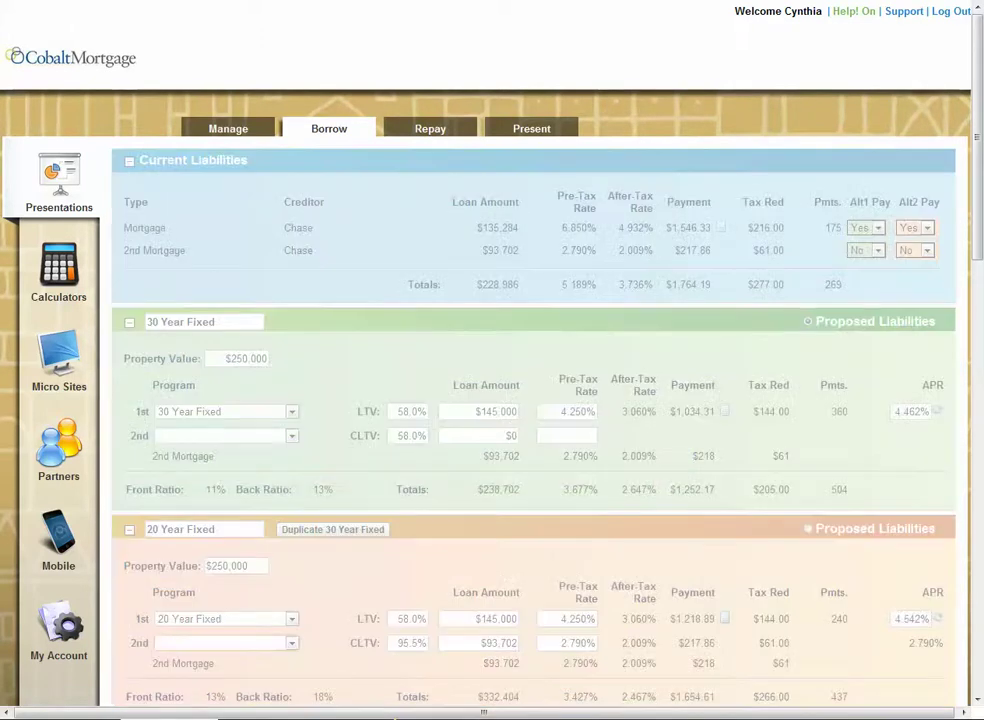
- Set the Future Wealth Comparison to Repaying with the monthly payments fixed instead of minimum
scroll(492, 400, "down", 1)
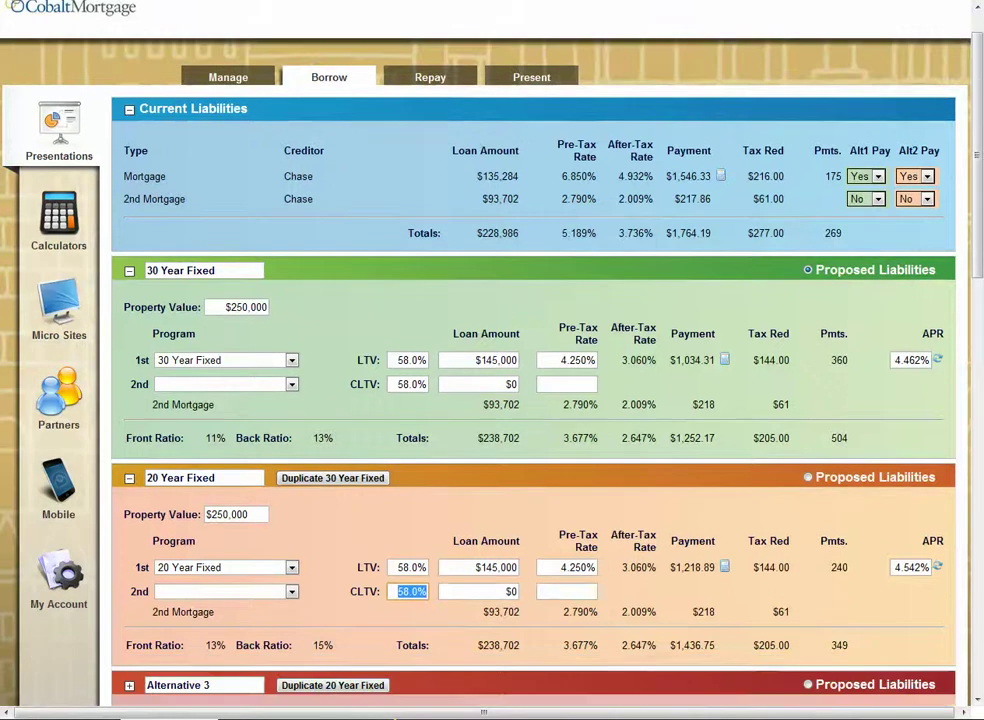
scroll(490, 400, "down", 1)
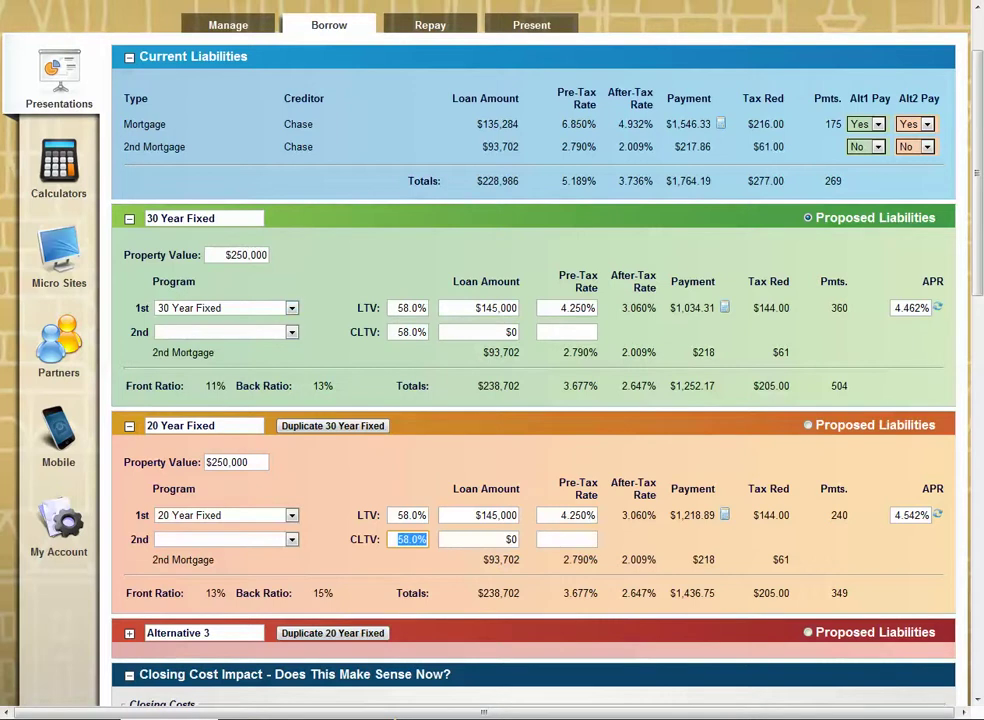
scroll(533, 400, "down", 5)
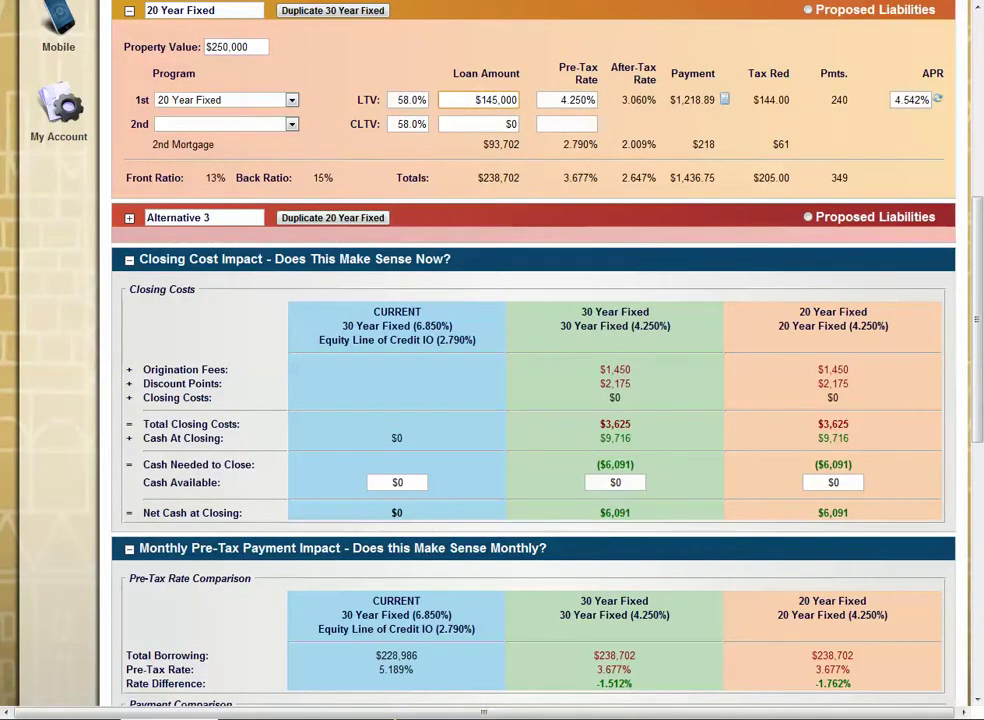
left_click_drag(976, 320, 976, 318)
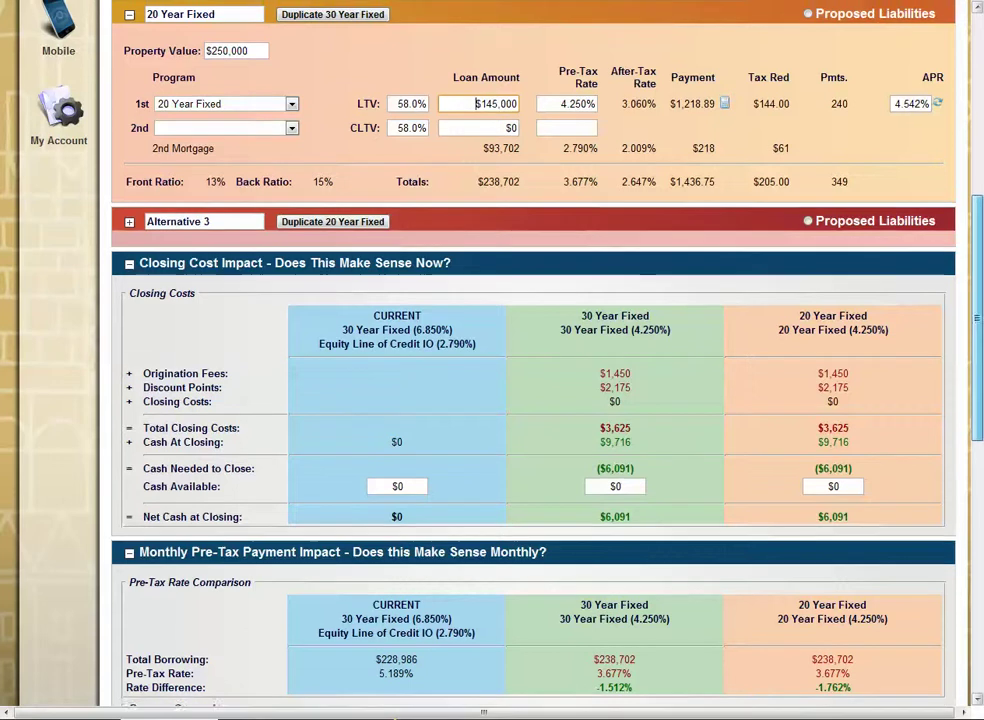
scroll(533, 400, "up", 3)
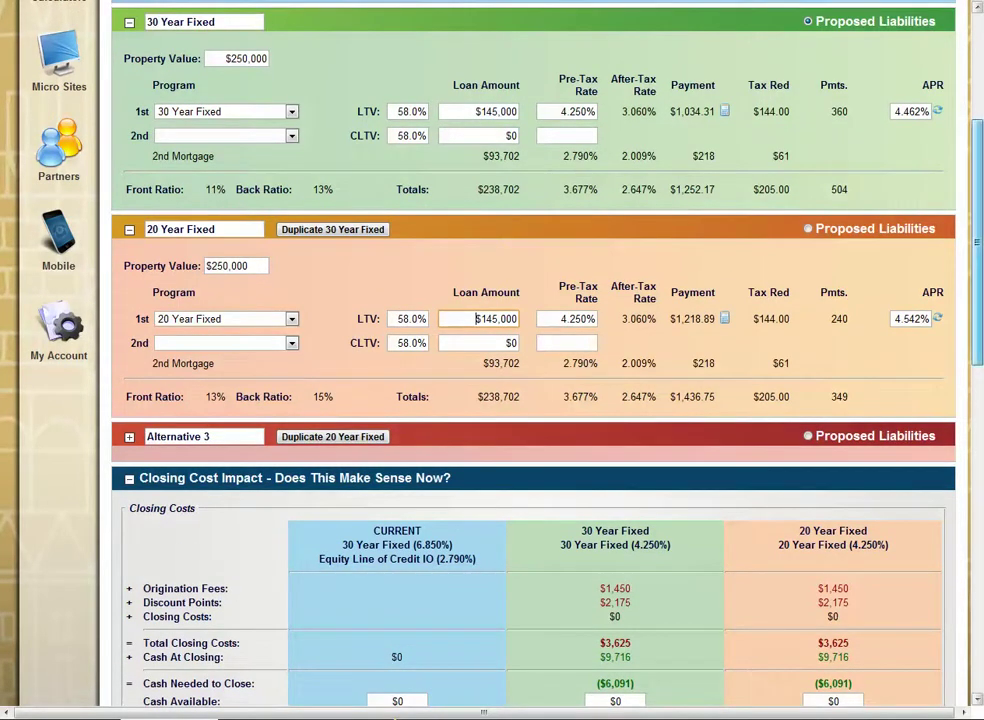
scroll(476, 318, "down", 10)
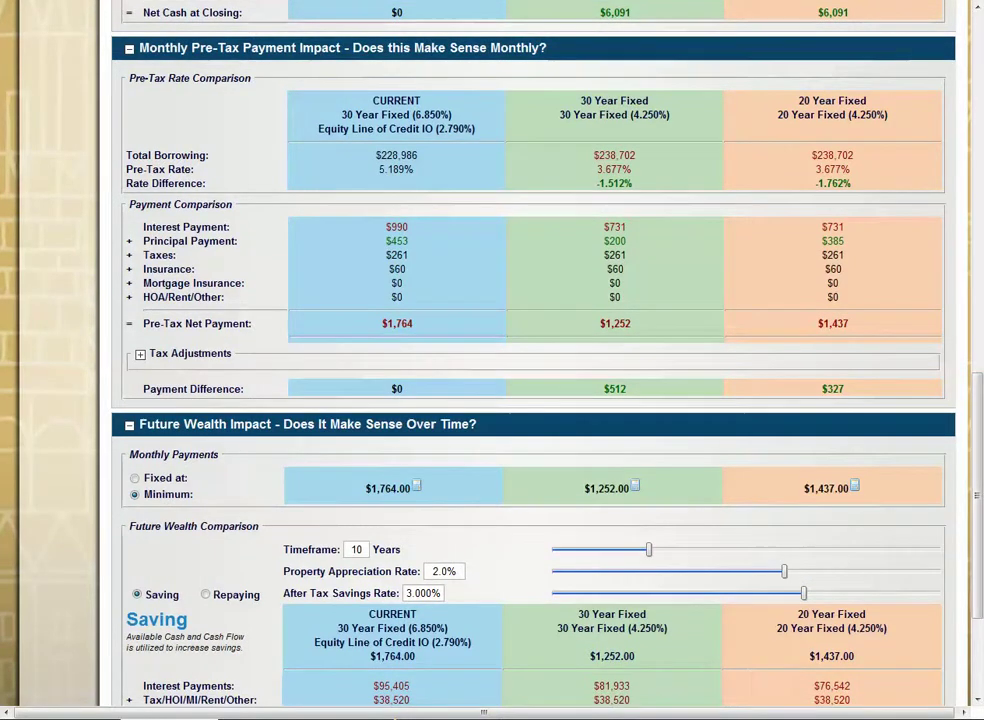
scroll(530, 360, "down", 3)
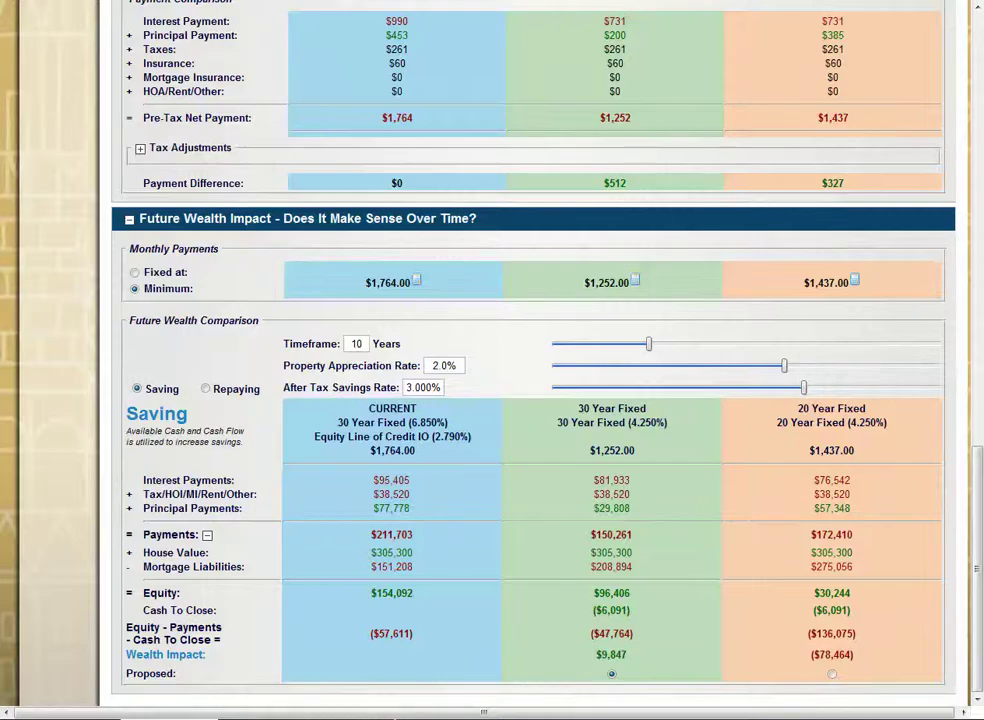
left_click(205, 388)
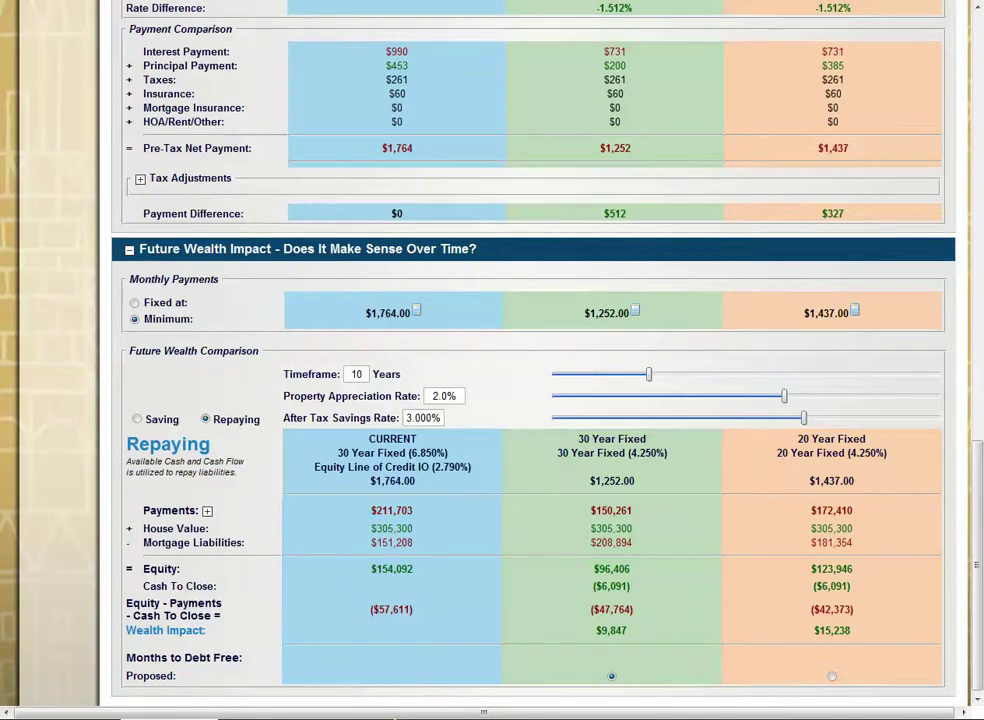
left_click(134, 303)
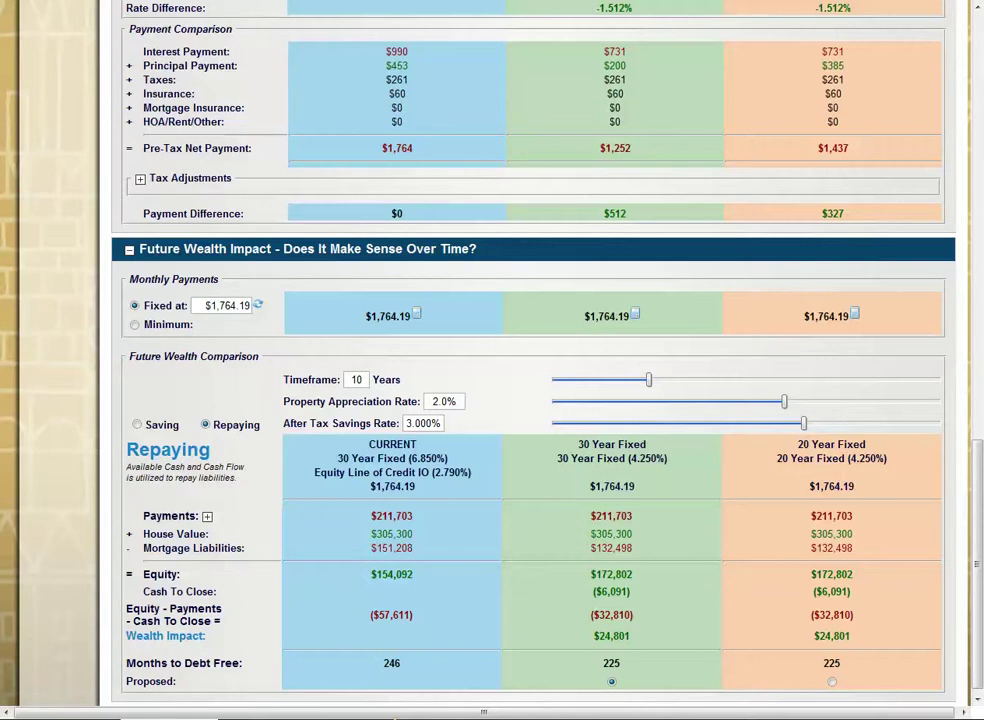
- Compare the total payments of the current plan and both alternatives, and check them against the closing cost and monthly payment figures
left_click_drag(371, 516, 411, 516)
left_click_drag(591, 516, 633, 516)
left_click_drag(811, 516, 853, 516)
scroll(533, 360, "up", 10)
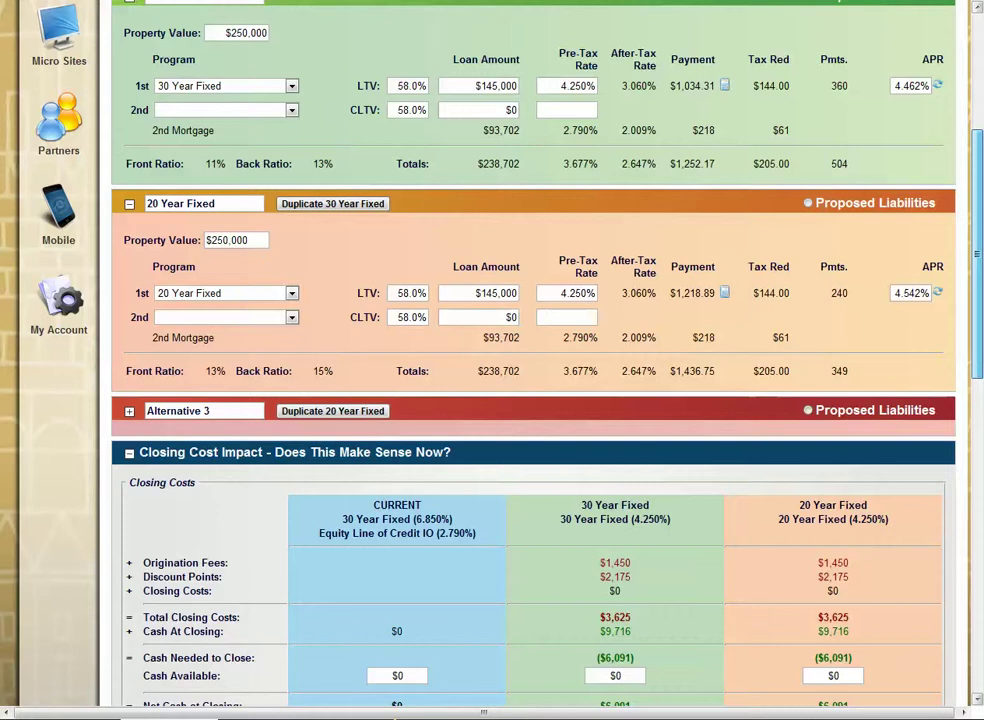
scroll(533, 360, "down", 10)
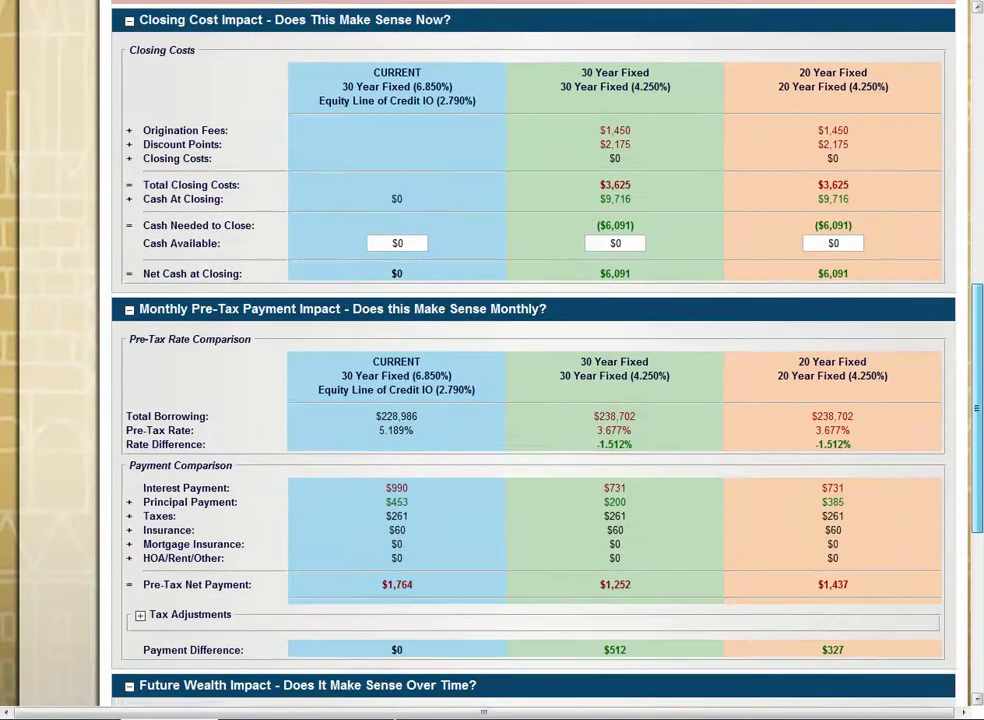
scroll(533, 360, "down", 3)
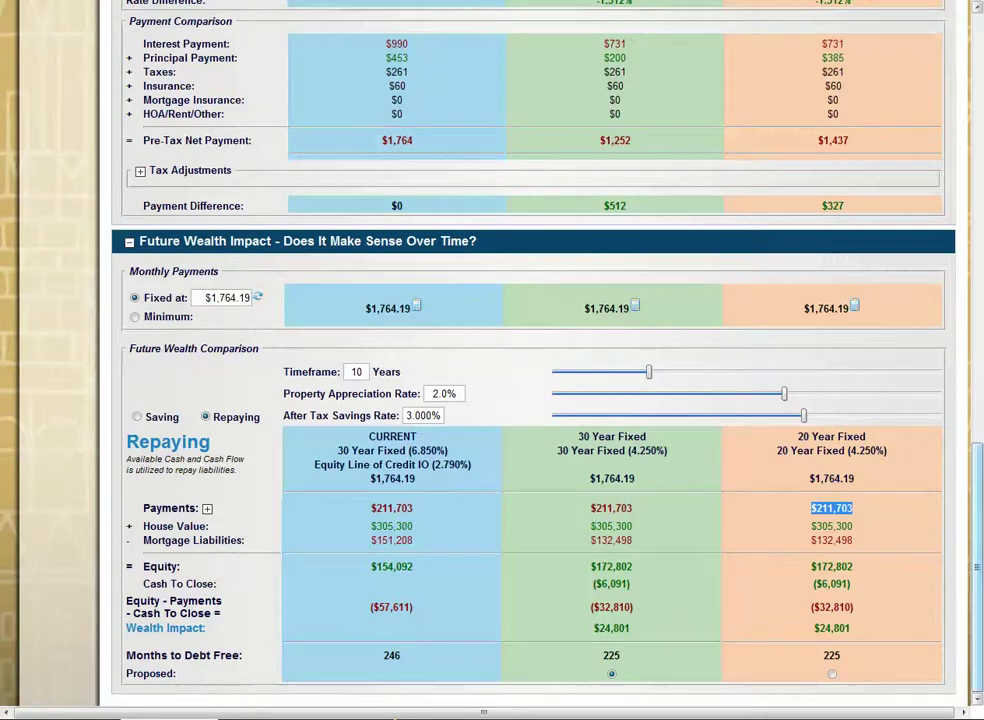
mouse_move(977, 567)
left_mouse_down()
mouse_move(977, 287)
mouse_move(977, 567)
left_mouse_up()
- Apply the Borrow assumptions to the repayment analysis and choose the Snowball (Lowest Balance First) payment strategy
scroll(530, 360, "up", 13)
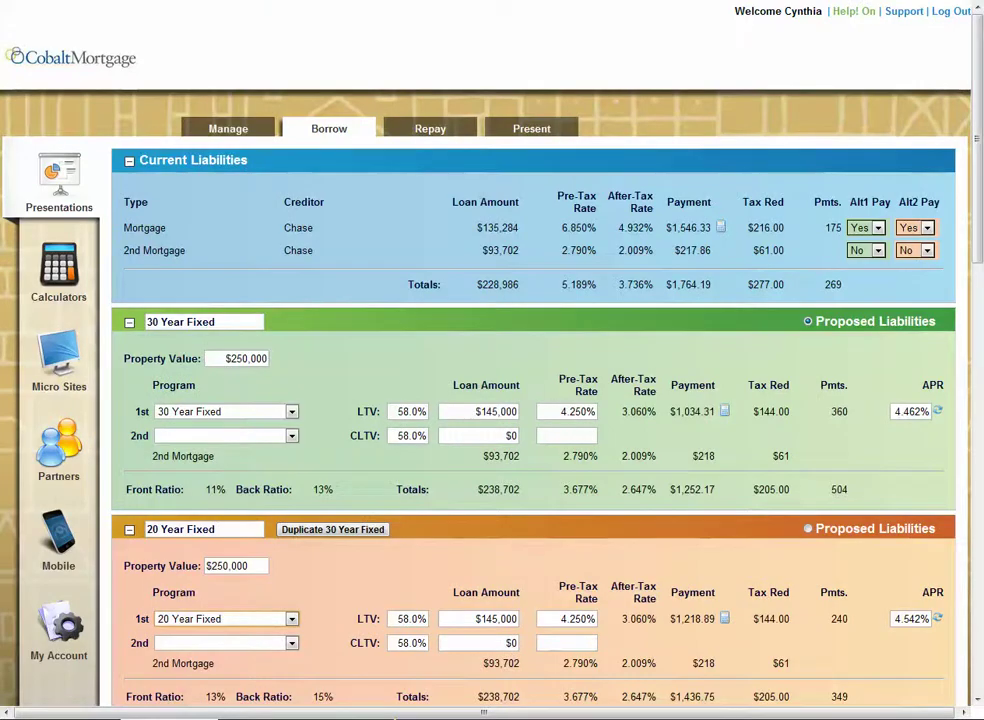
left_click(430, 128)
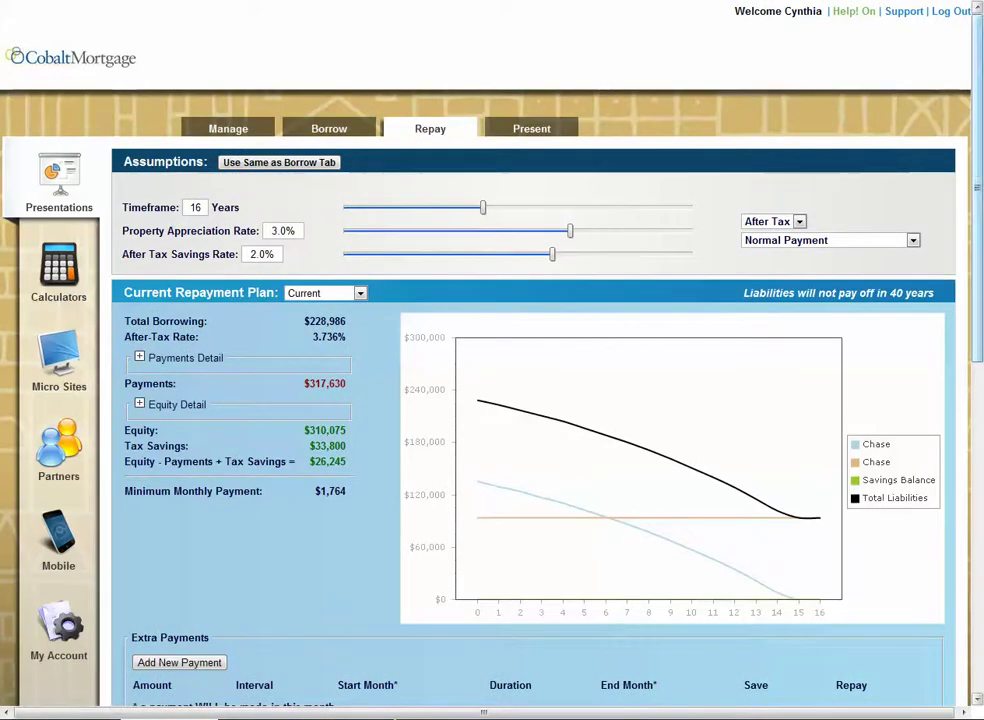
scroll(530, 400, "down", 1)
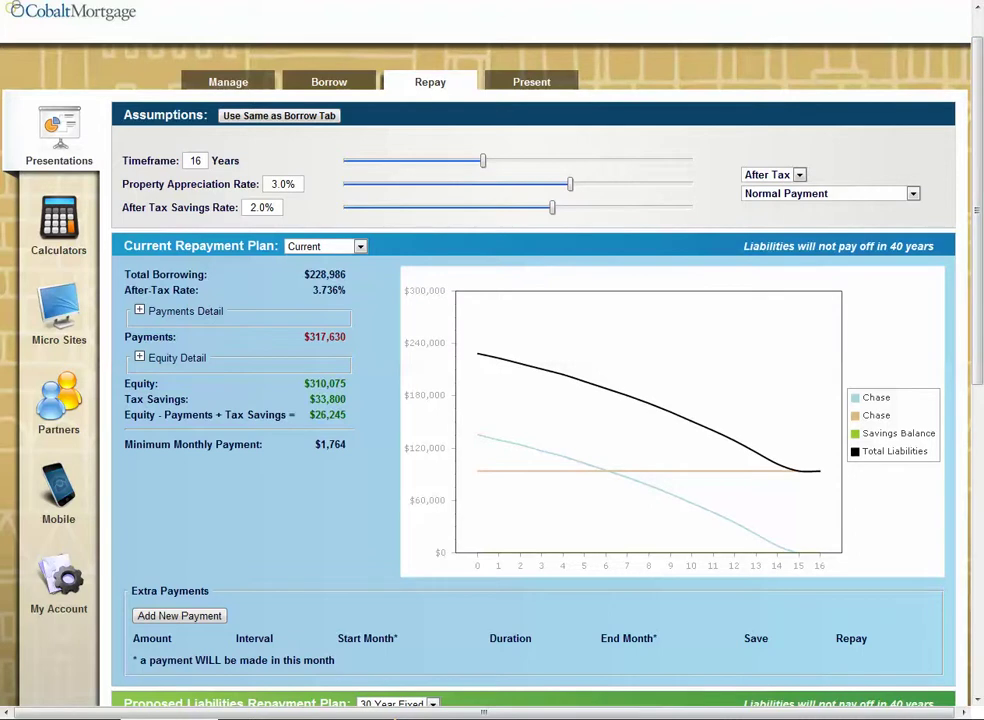
left_click(278, 115)
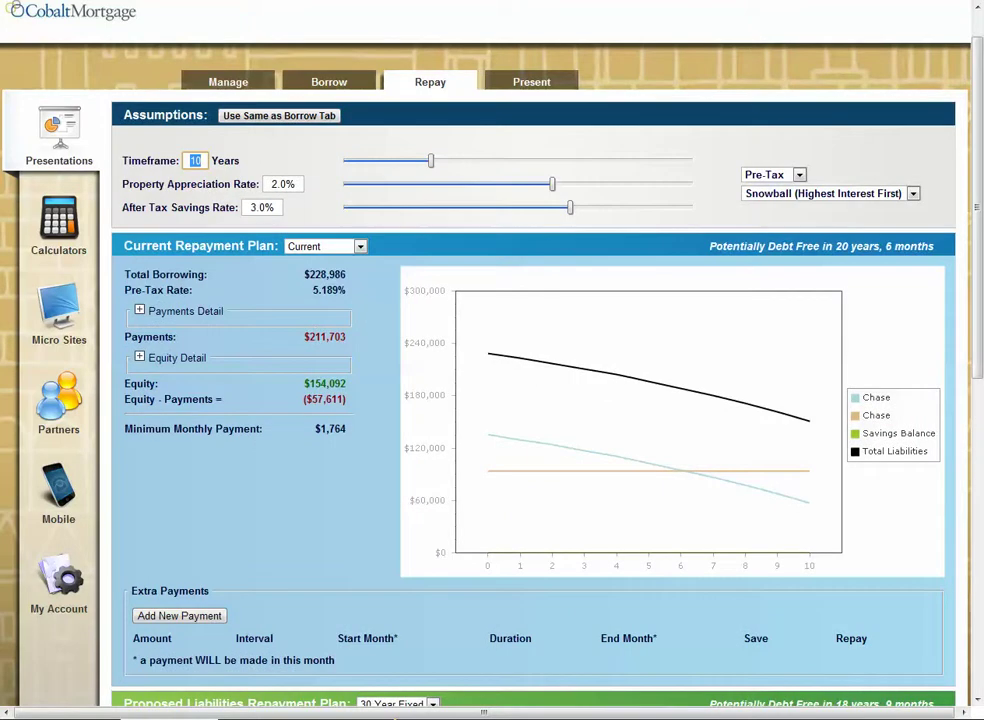
left_click(830, 193)
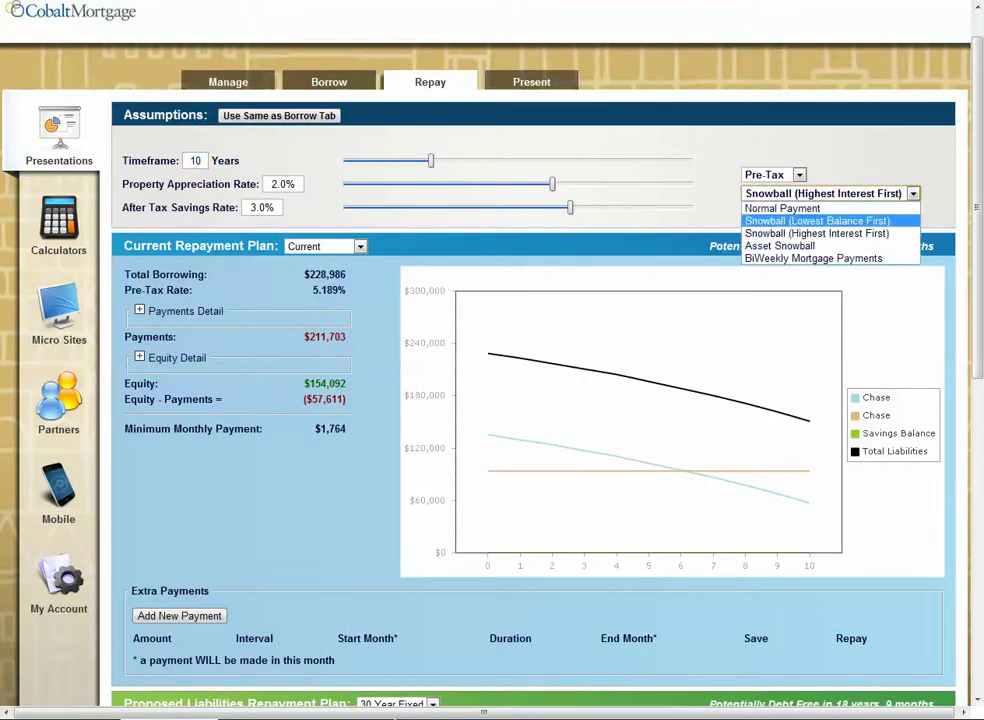
left_click(816, 220)
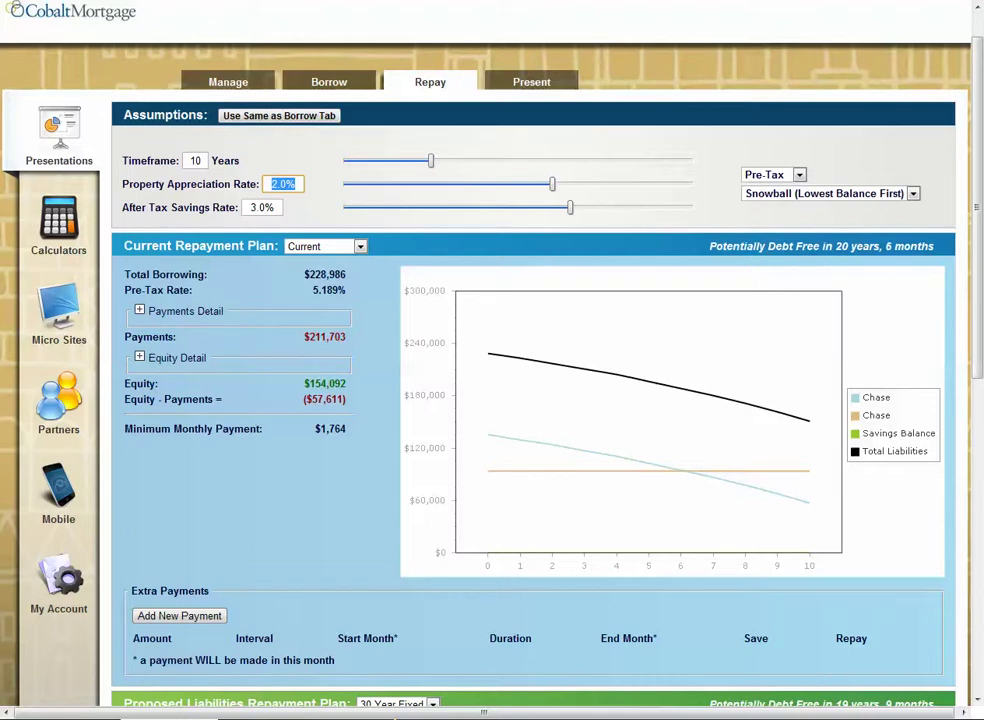
scroll(530, 400, "down", 5)
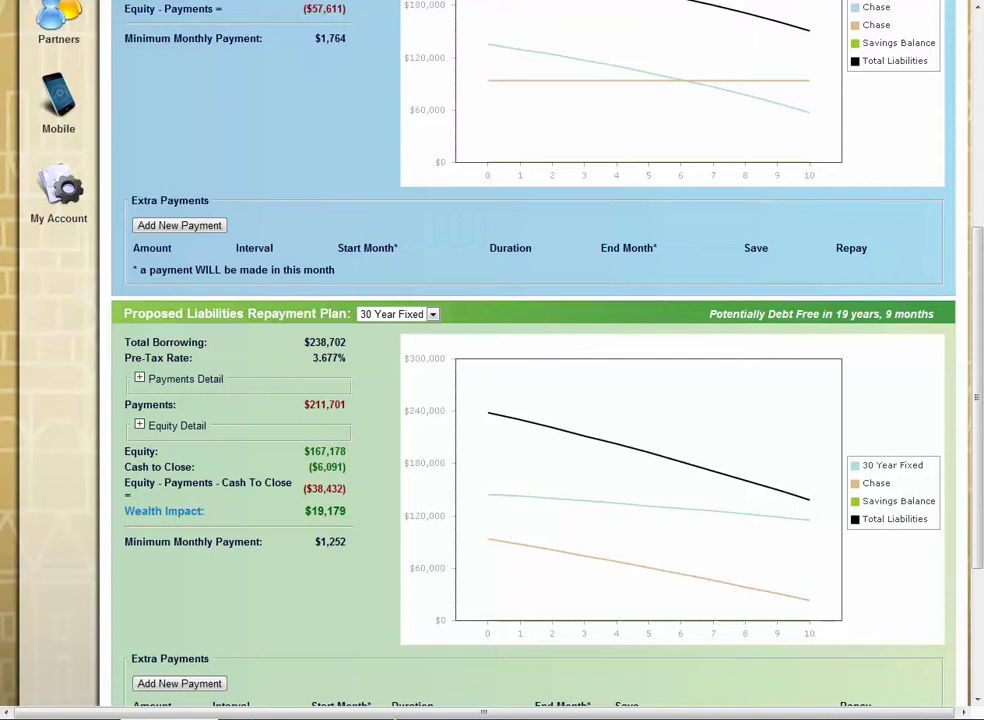
- Rename the creditor of the client's current 30 Year Fixed mortgage to "Chase 1st" and save the mortgage details
left_click_drag(977, 397, 977, 247)
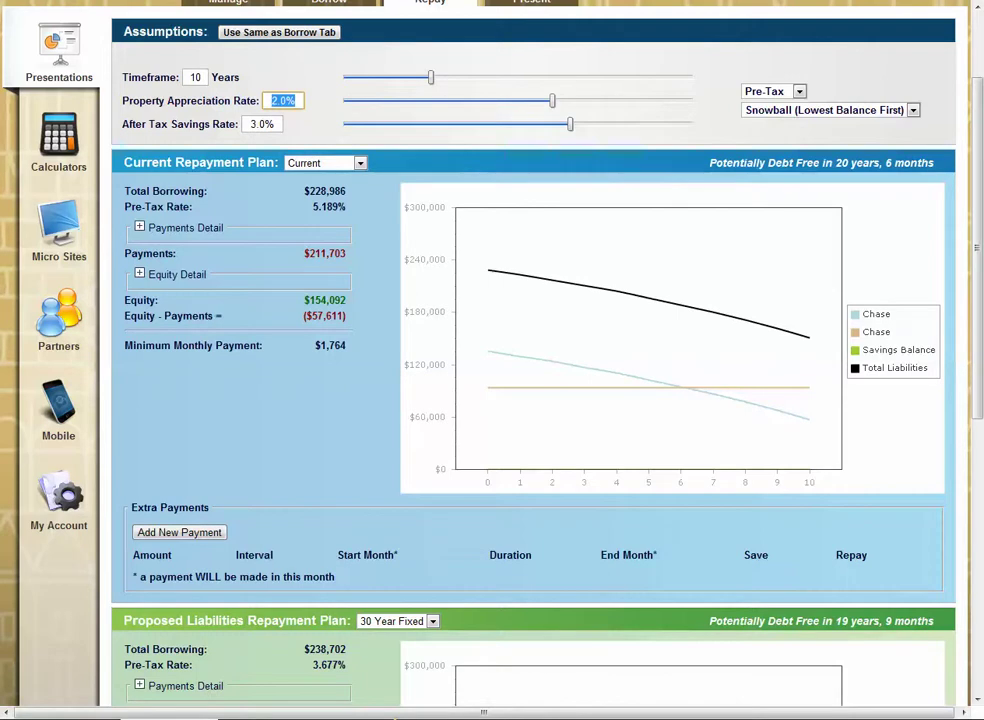
scroll(228, 102, "up", 2)
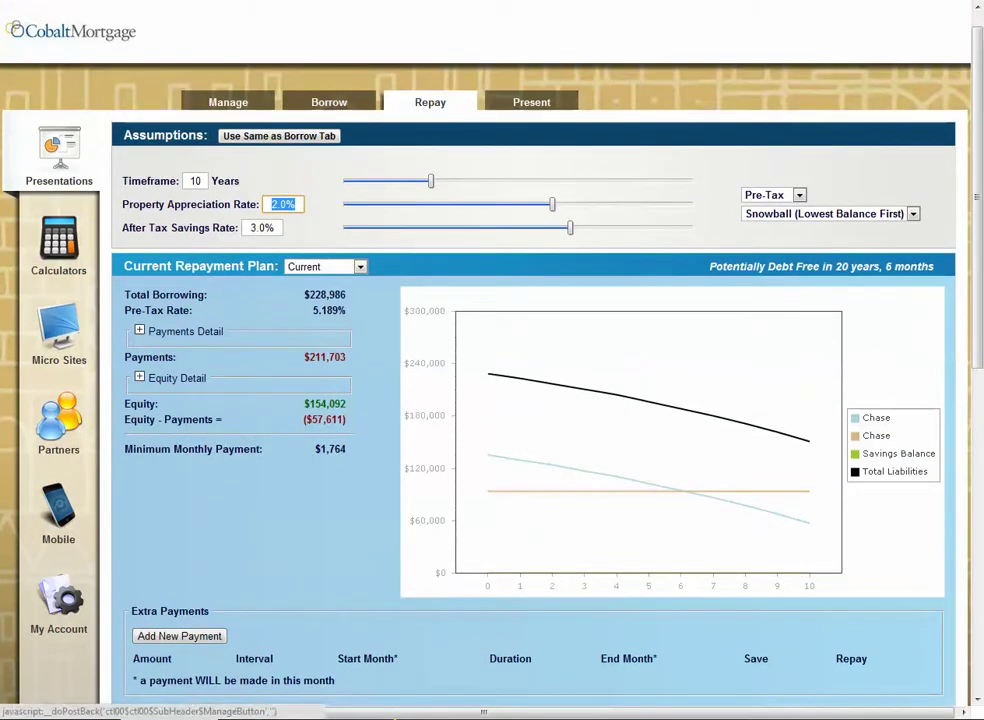
left_click(228, 102)
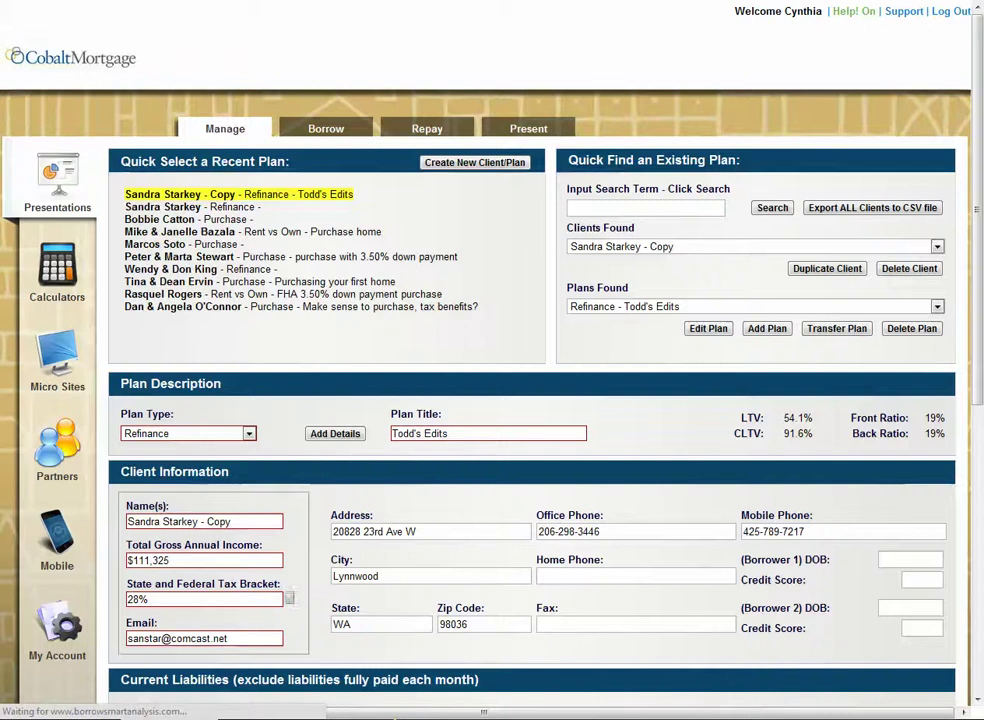
scroll(492, 360, "down", 4)
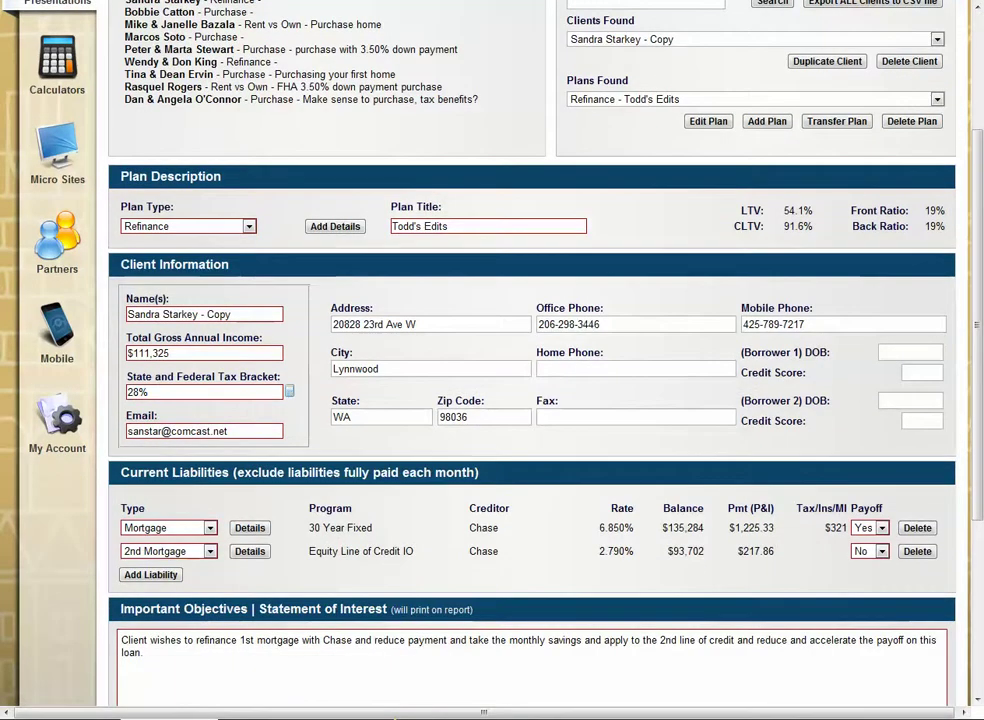
left_click(250, 527)
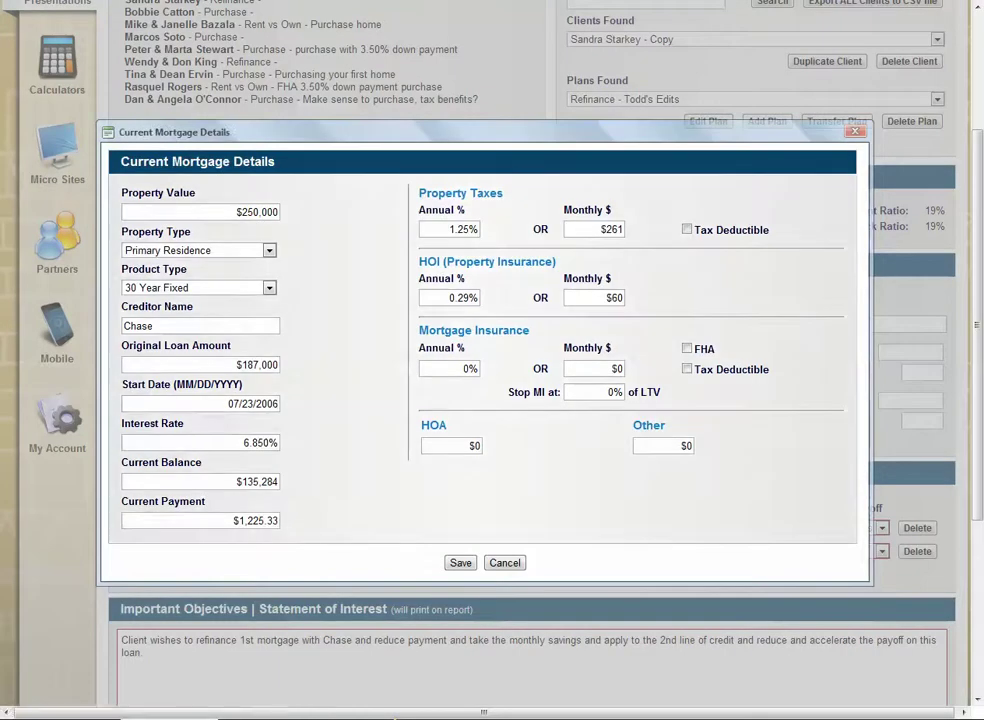
left_click(200, 325)
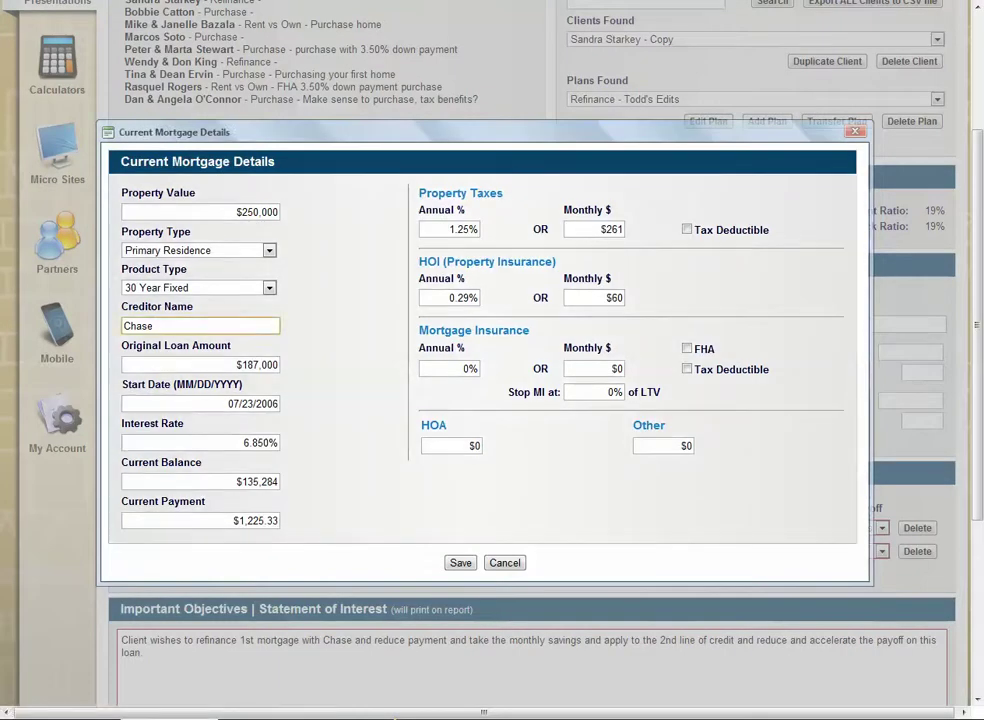
type("1st")
left_click(460, 562)
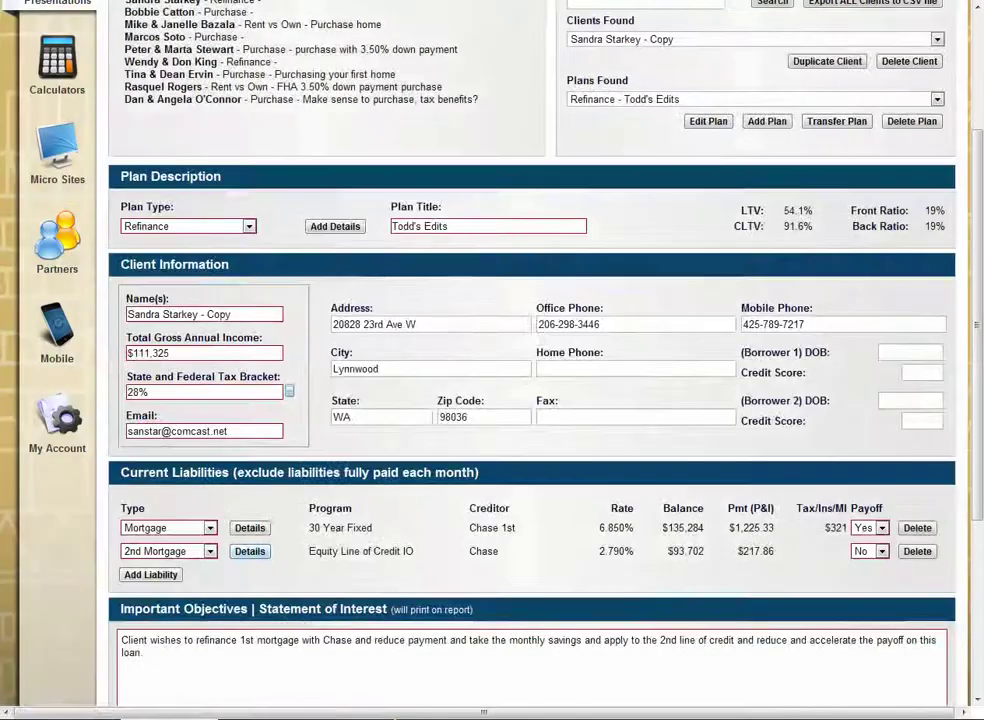
- Rename the creditor of the Equity Line of Credit IO liability to "Chase 2nd" and save the details
left_click(250, 551)
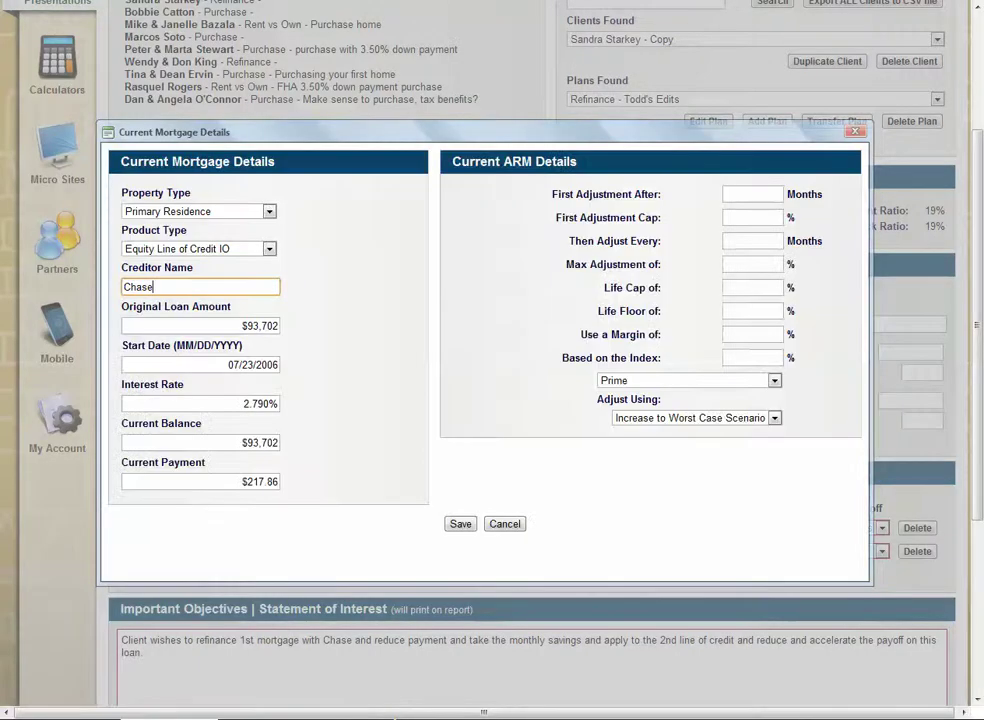
type("2nd")
key("Return")
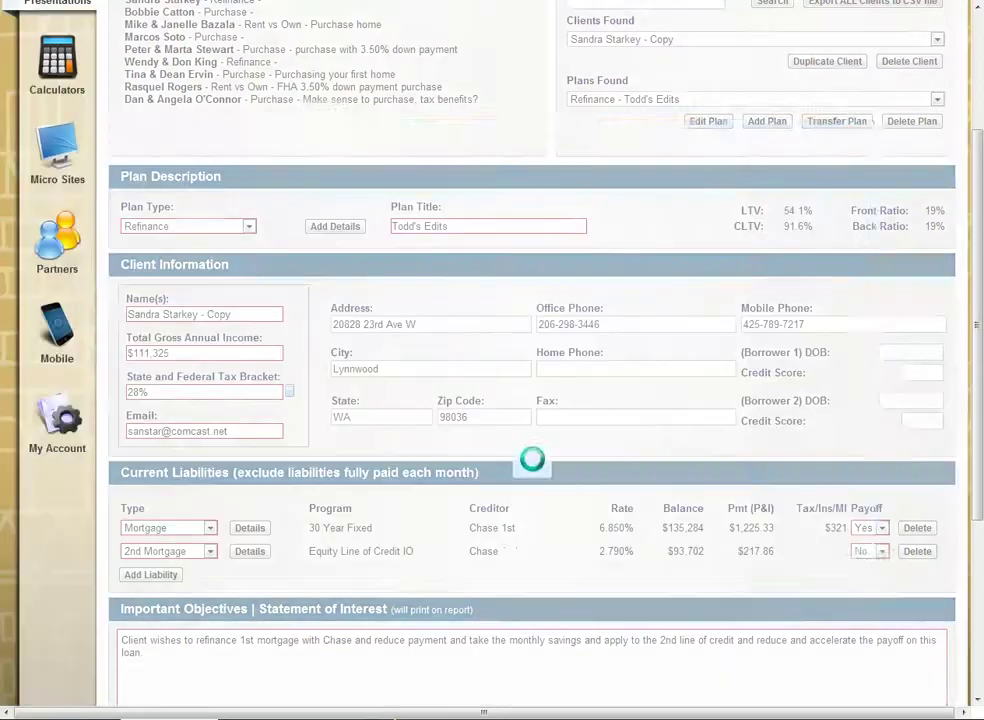
- Return to the repayment analysis, review the current and proposed plans, and set the timeframe to 12 years
scroll(492, 360, "up", 2)
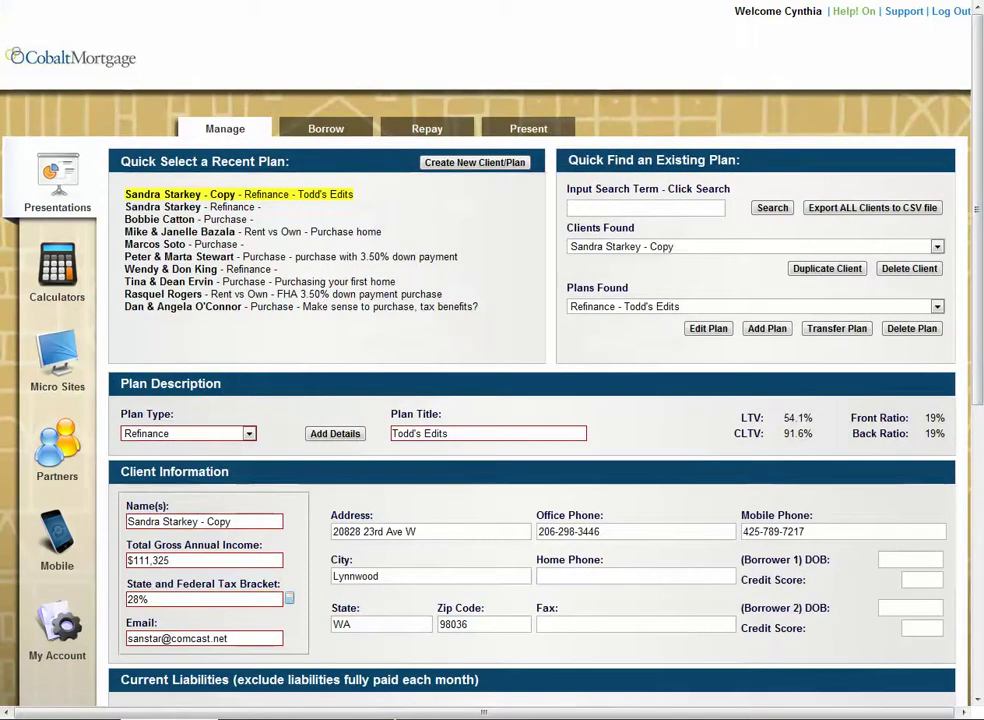
left_click(427, 128)
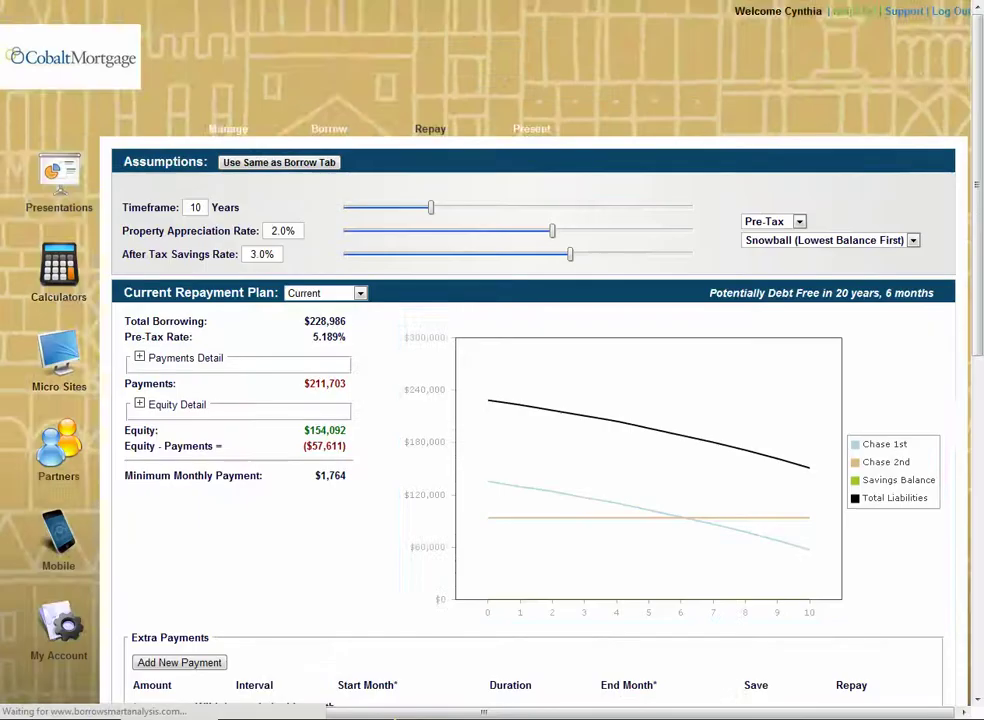
scroll(492, 360, "down", 2)
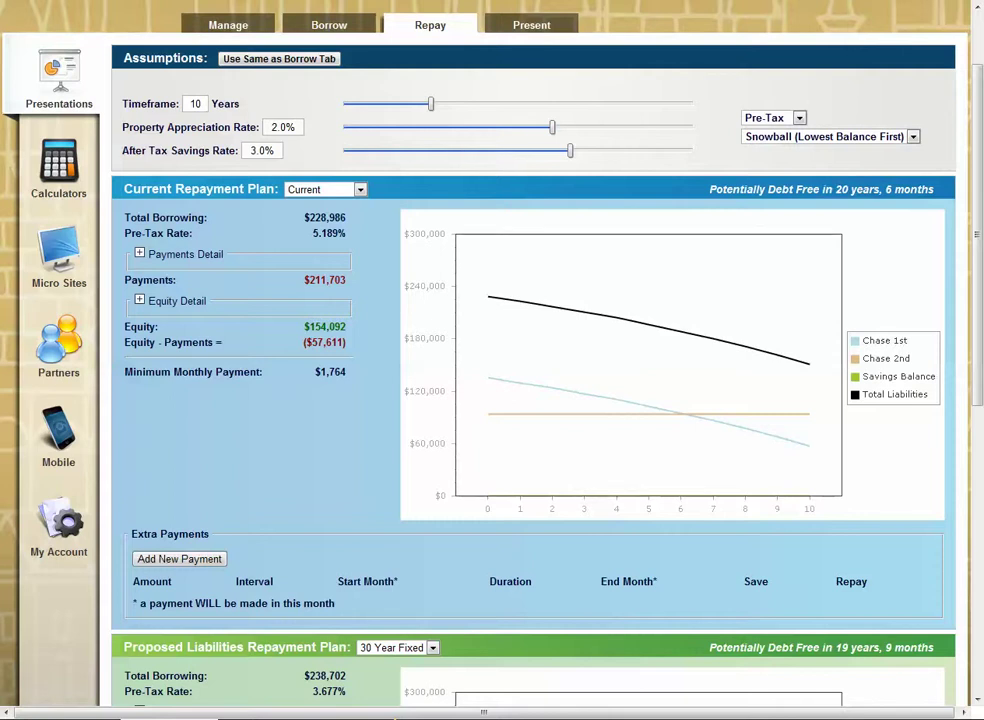
scroll(540, 400, "down", 6)
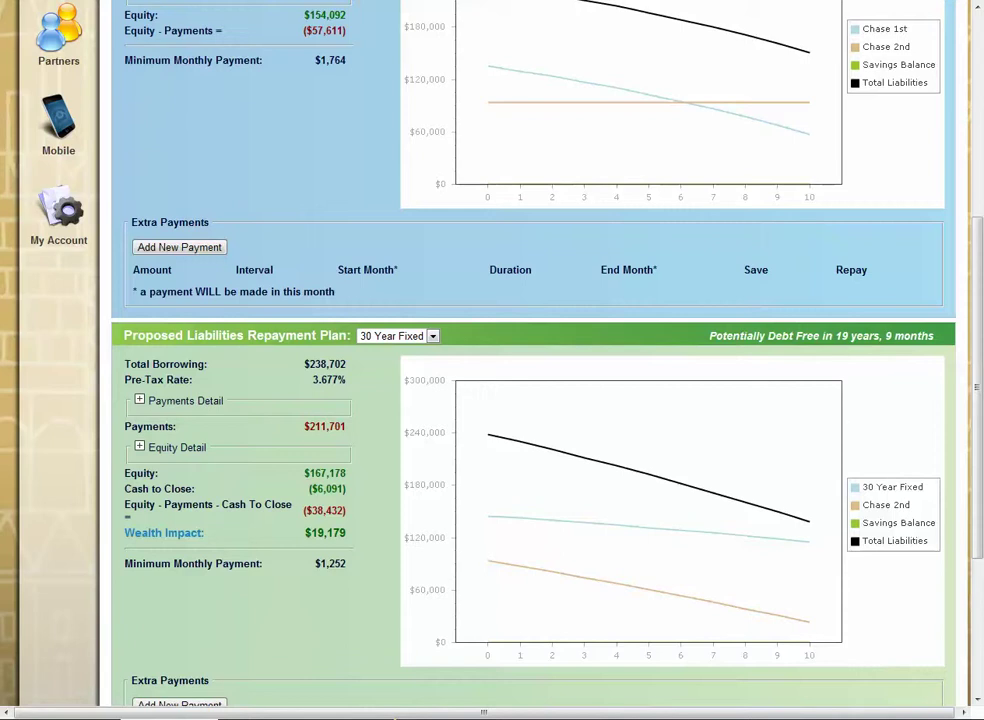
scroll(492, 360, "up", 5)
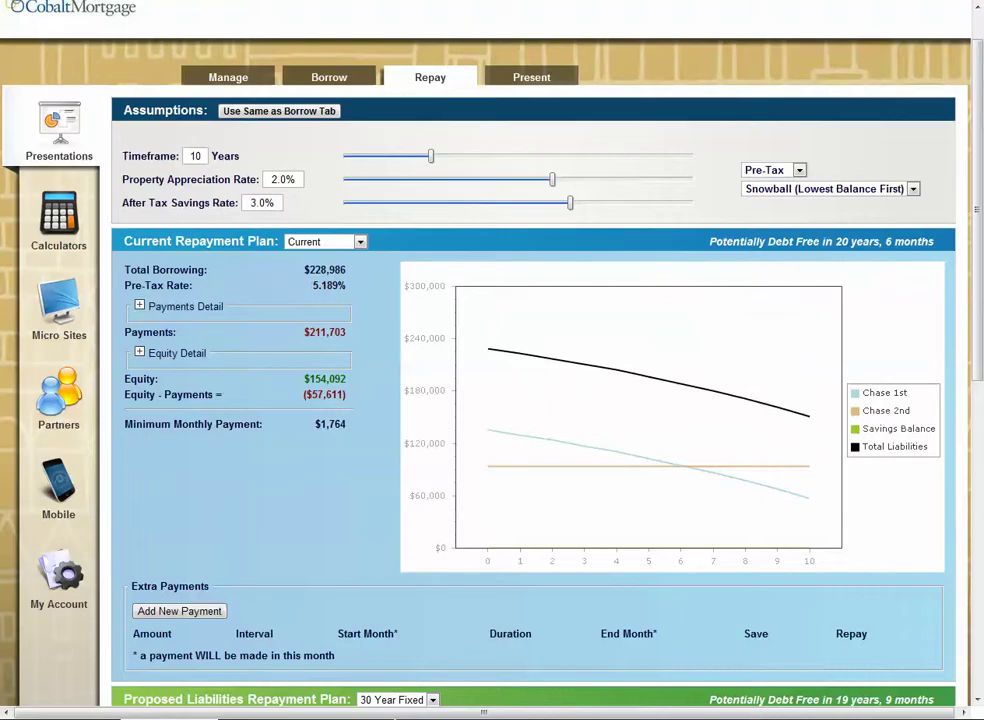
left_click_drag(431, 156, 448, 156)
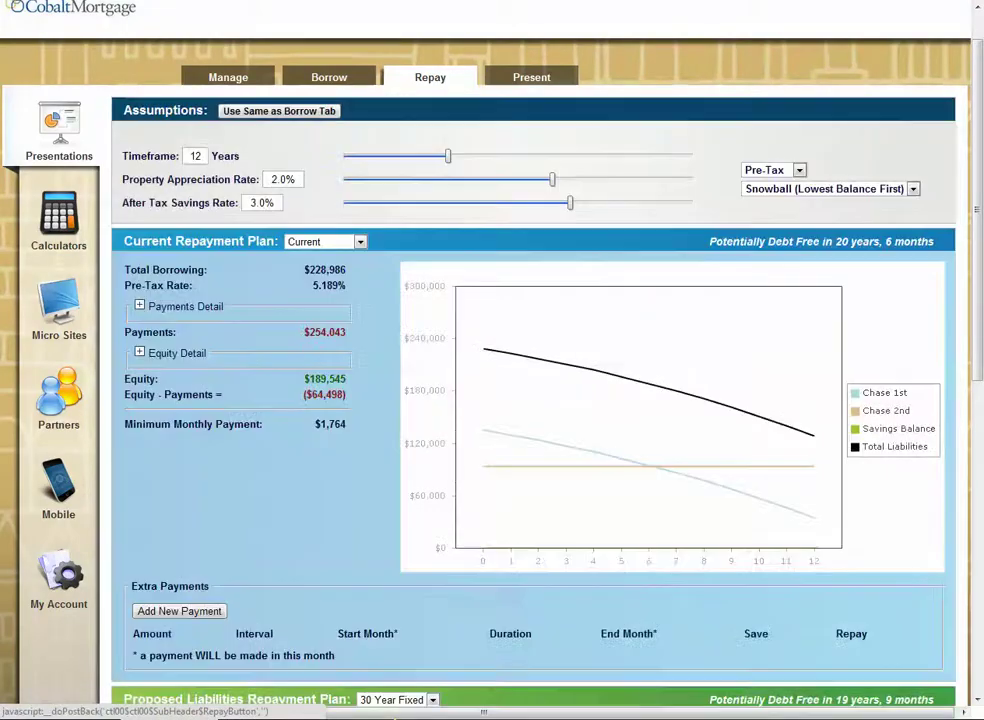
- Compare the current and proposed 30 Year Fixed repayment plans, checking the Chase 2nd balance, the monthly extra payment and the wealth impact
scroll(492, 360, "down", 4)
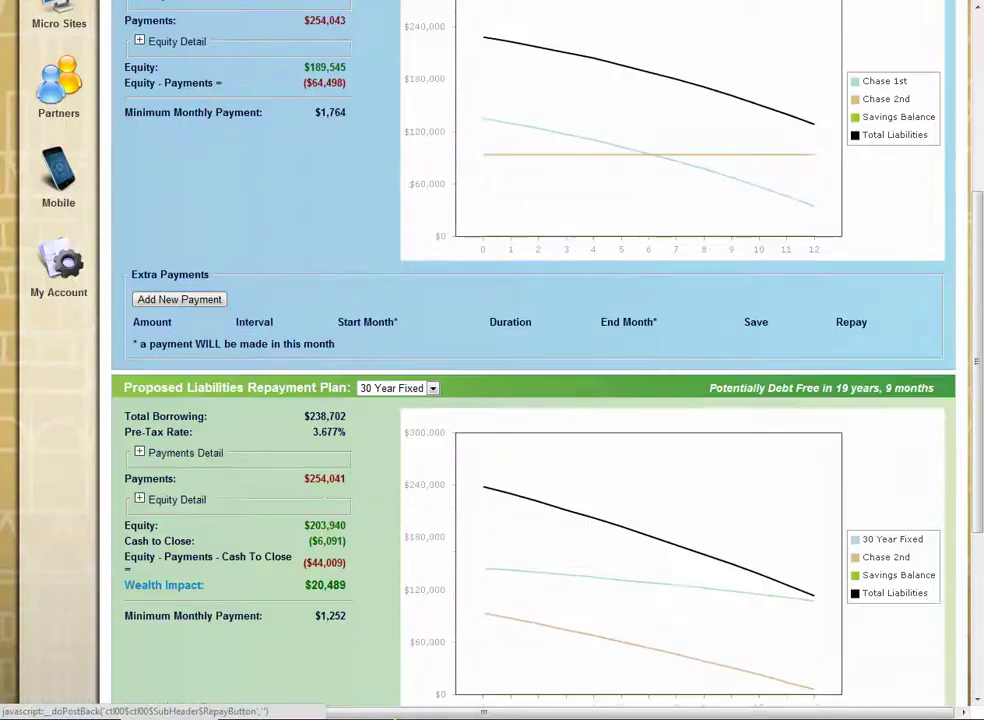
scroll(492, 360, "down", 1)
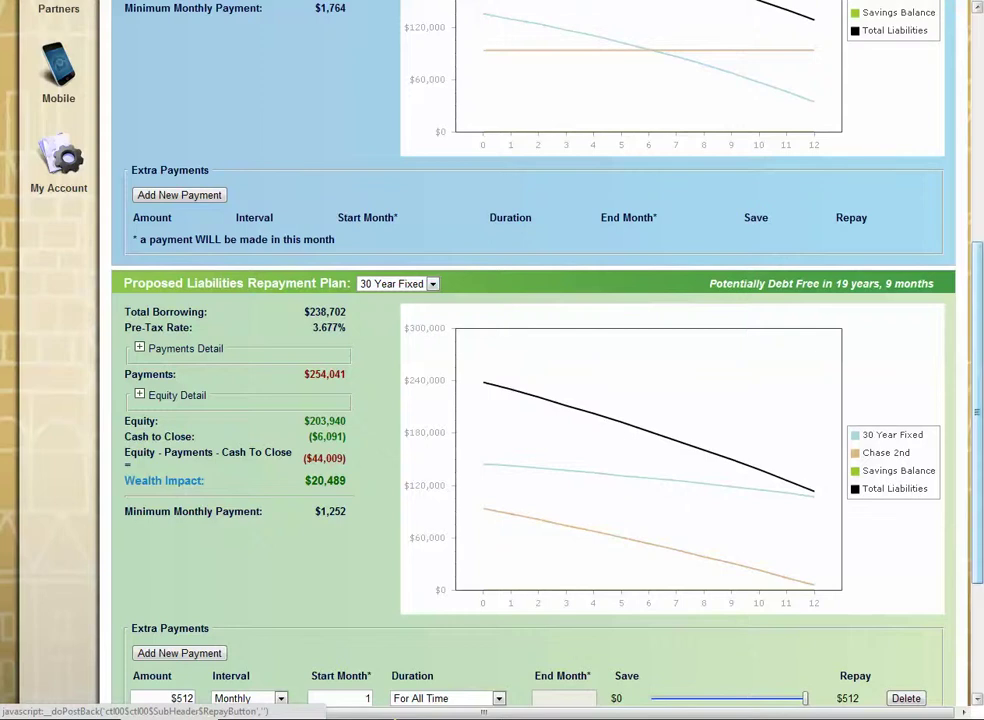
scroll(530, 360, "up", 3)
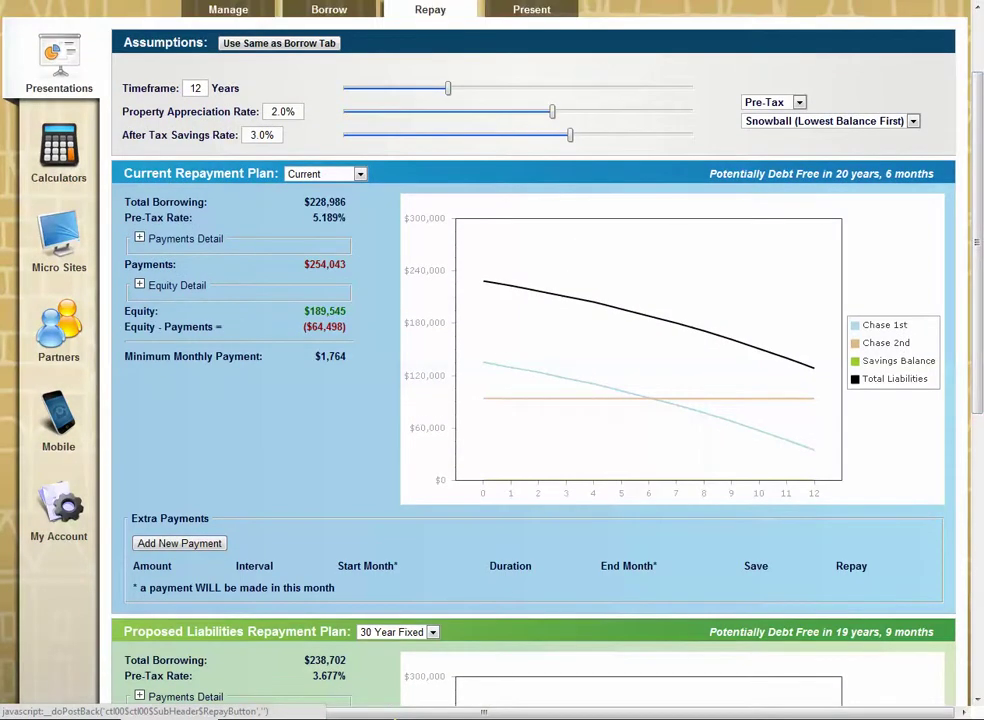
scroll(978, 243, "down", 4)
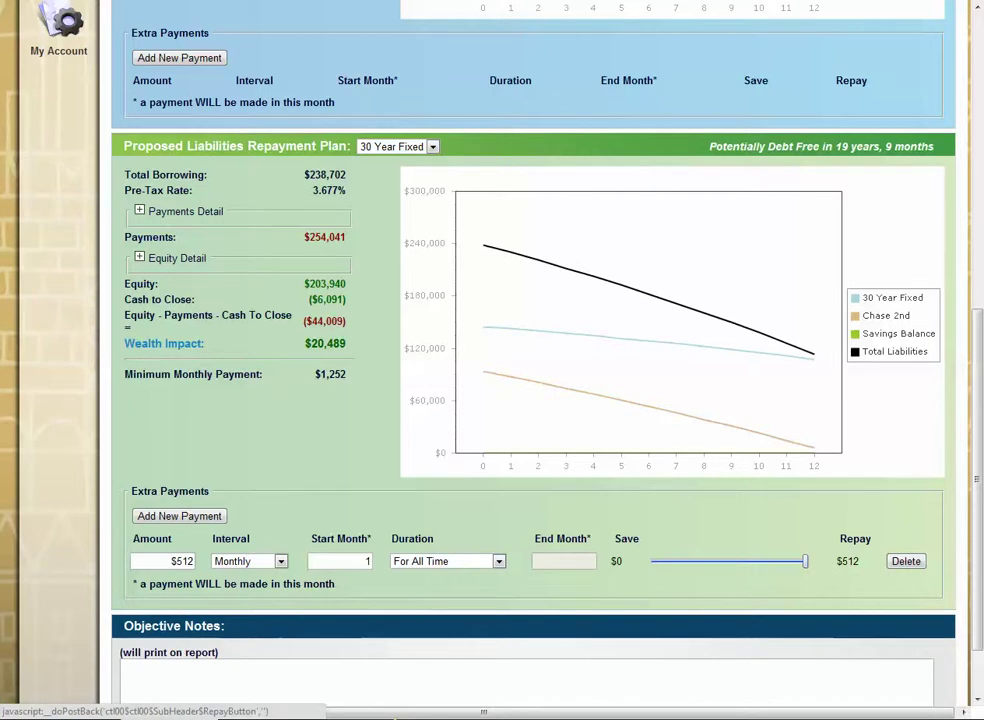
scroll(533, 400, "up", 5)
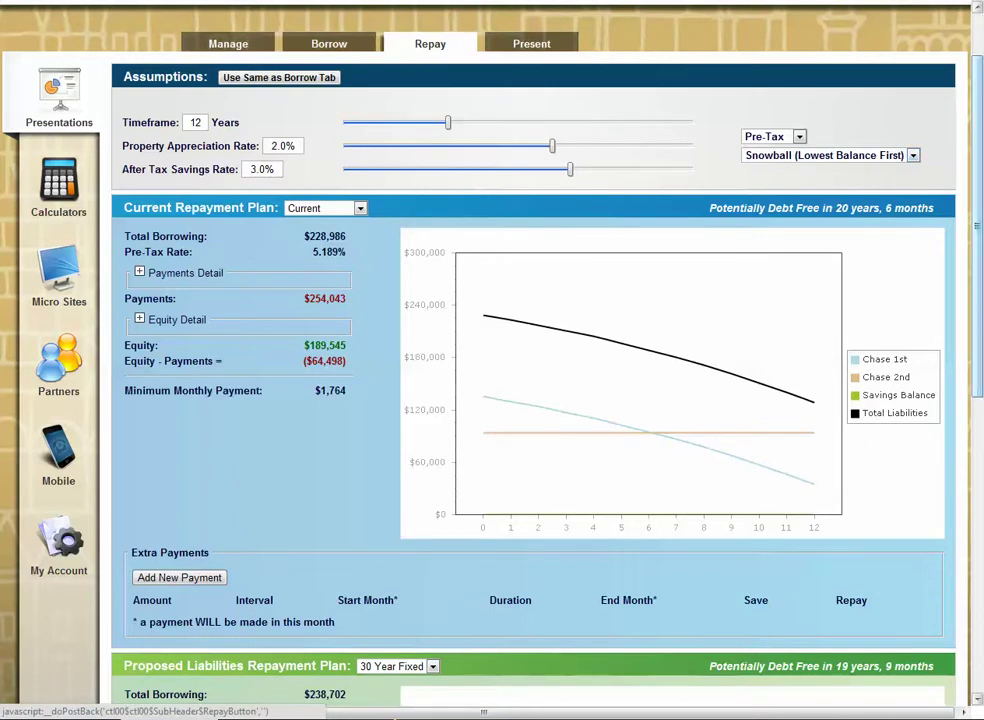
- Start the proposed plan's objective notes with "By refinancing and applying the extra payment toward your", correcting the mistyped wording
scroll(492, 360, "down", 6)
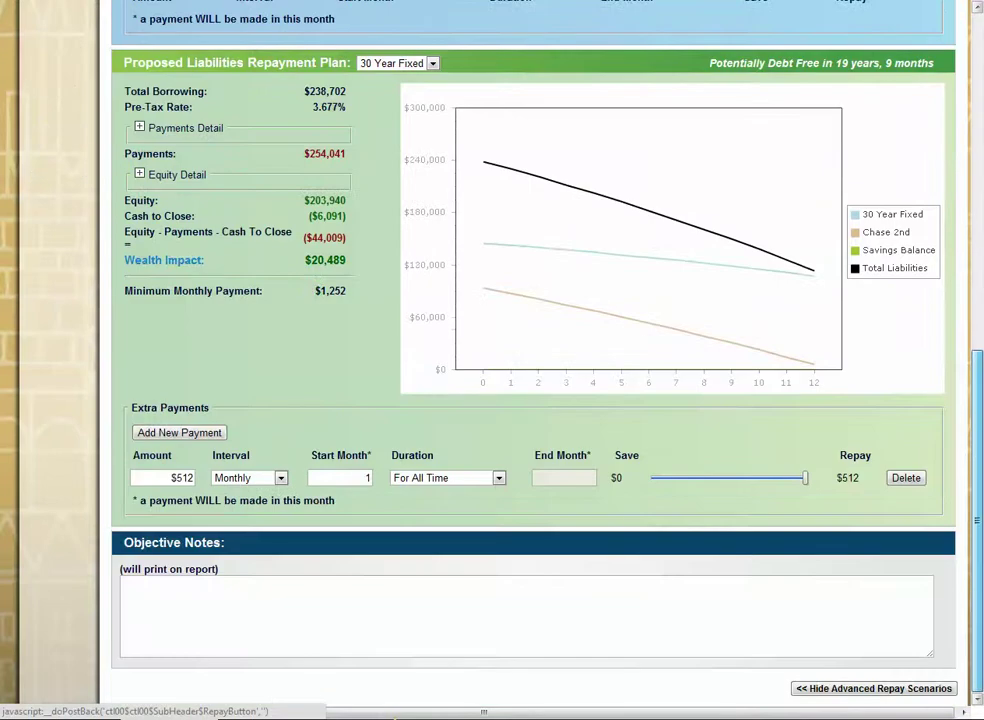
left_click(123, 584)
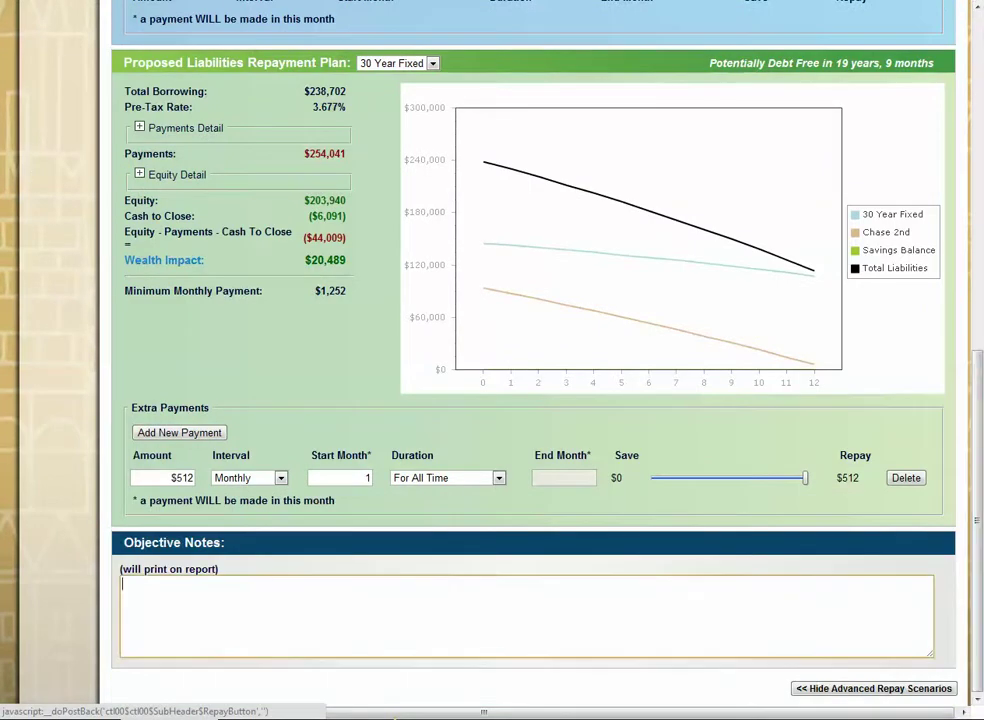
type("By")
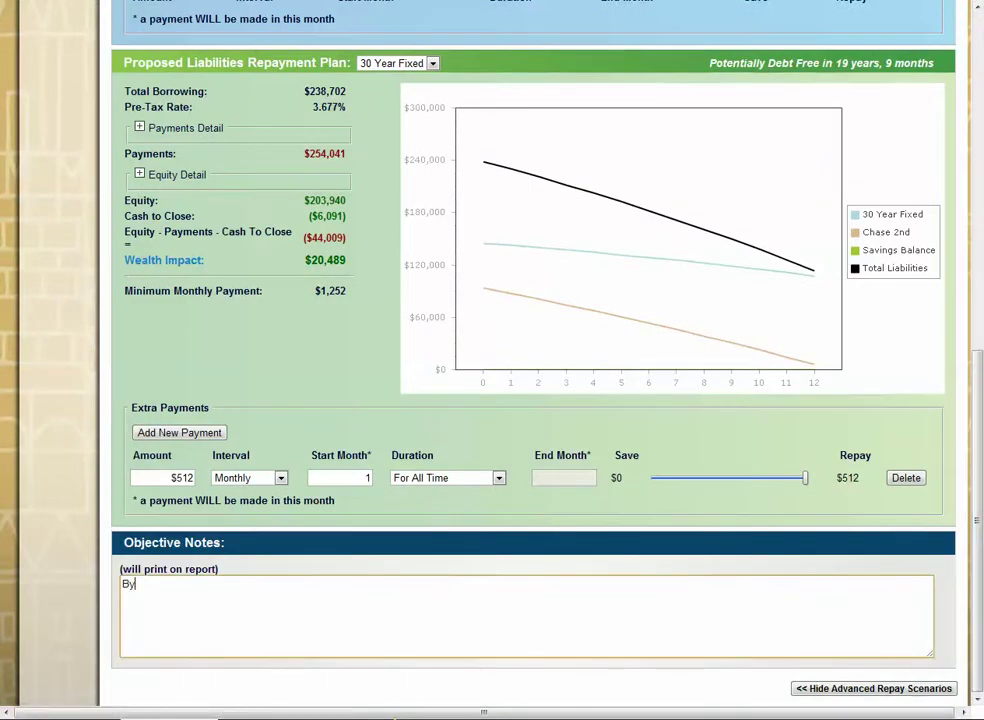
type(" refinancing this wya. yo")
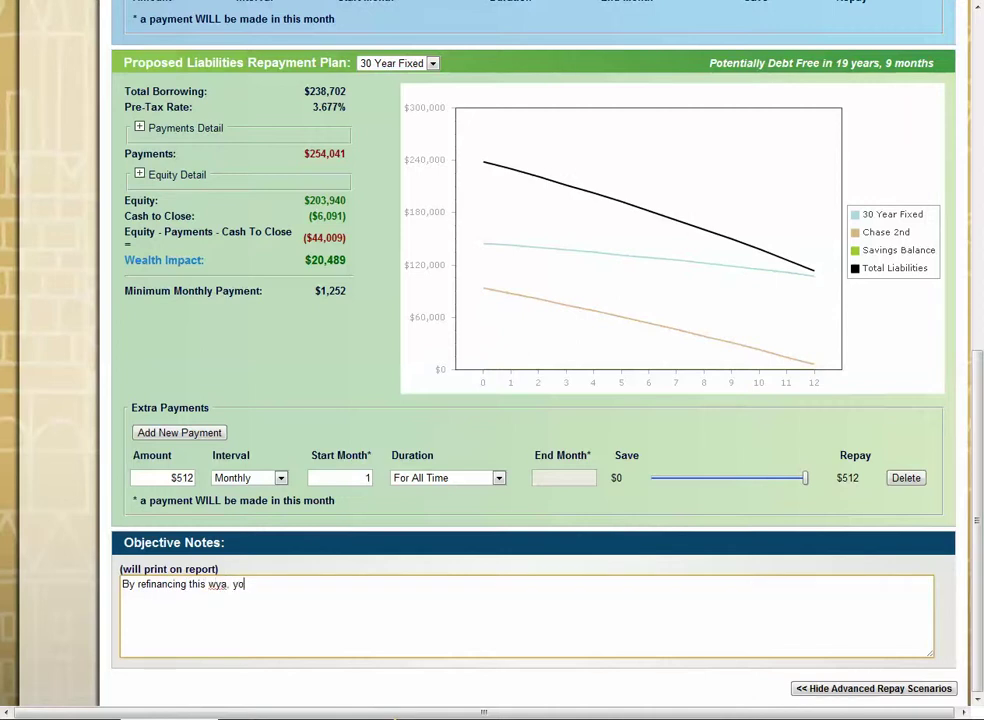
key("BackSpace")
key("BackSpace")
type("ay, and")
key("BackSpace")
key("BackSpace")
key("BackSpace")
key("BackSpace")
key("BackSpace")
key("BackSpace")
key("BackSpace")
key("BackSpace")
key("BackSpace")
key("BackSpace")
key("BackSpace")
key("BackSpace")
key("BackSpace")
type("ad")
key("BackSpace")
type("nd applying ty")
key("BackSpace")
type("extra pa")
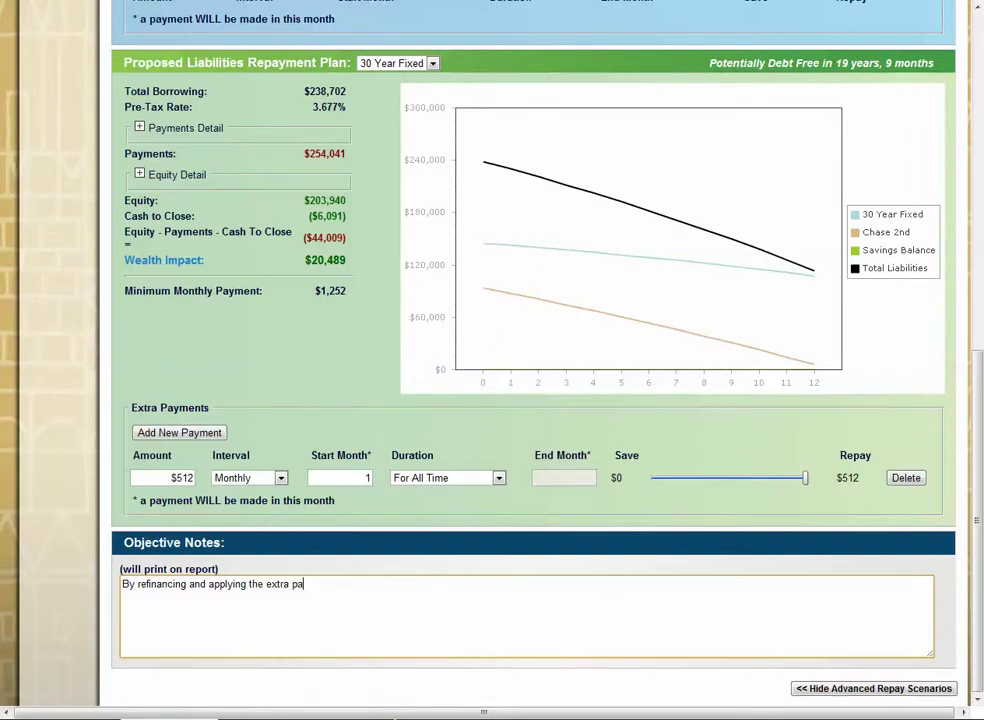
type("yment toward your")
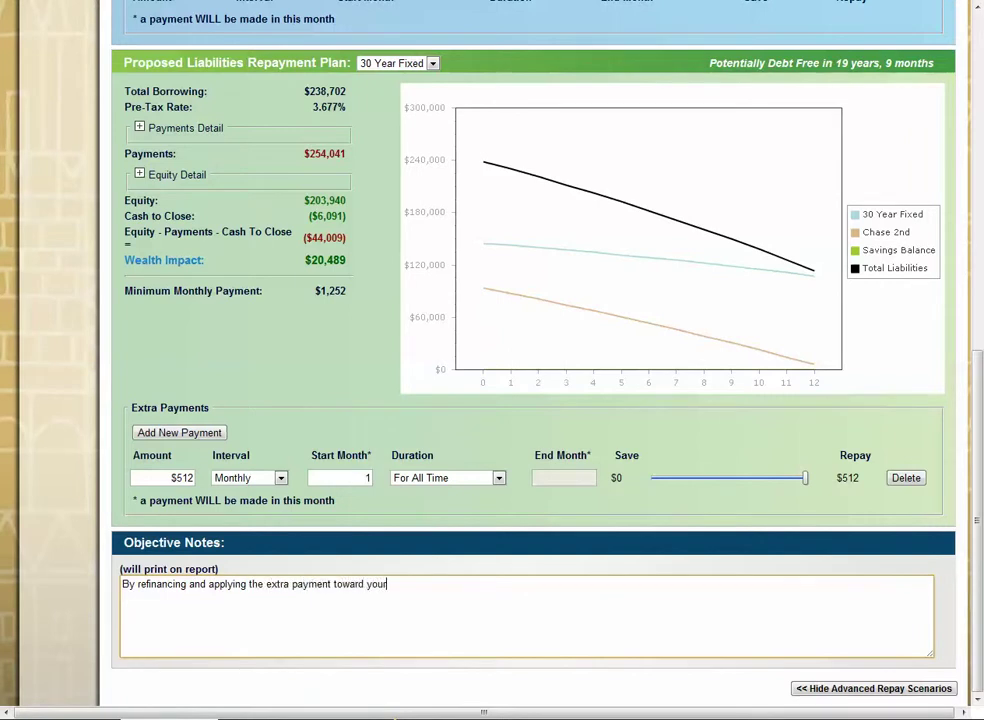
- Continue the objective note with "lowest balance, the HELOC is paid off in about 12 years, and"
type(" lowest bala")
key("BackSpace")
key("BackSpace")
type("alance, the HELOC i")
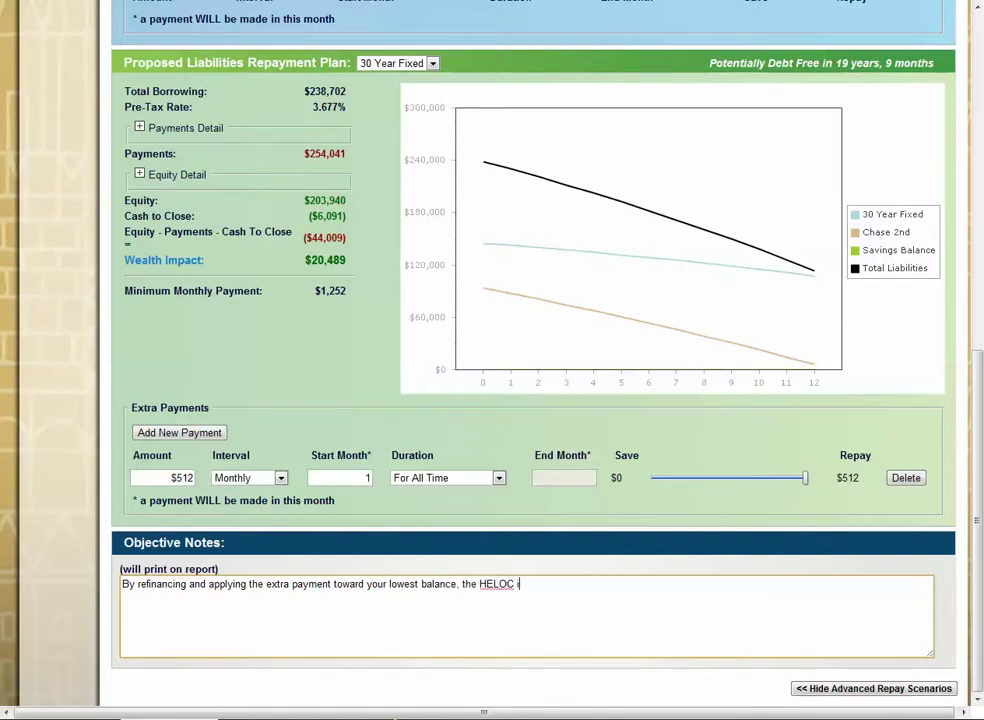
type("s paid off in about 12 years, and ")
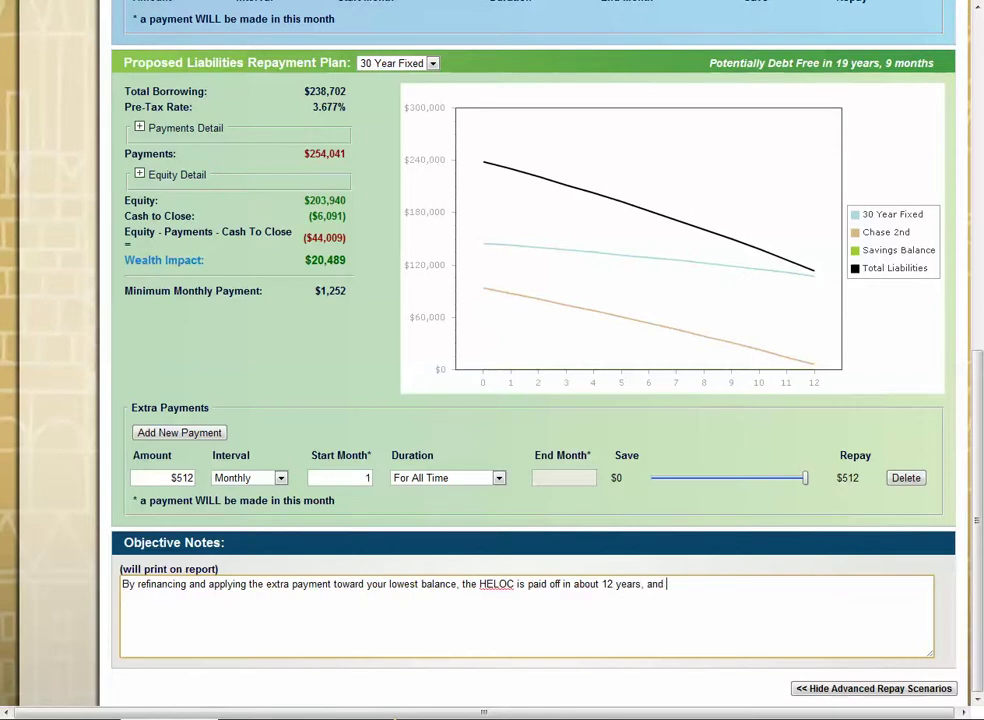
- Finish the objective note with "we'll save you over $20,489.", correcting the misspelled "over"
type("we'll save you ove r$20.")
type("489")
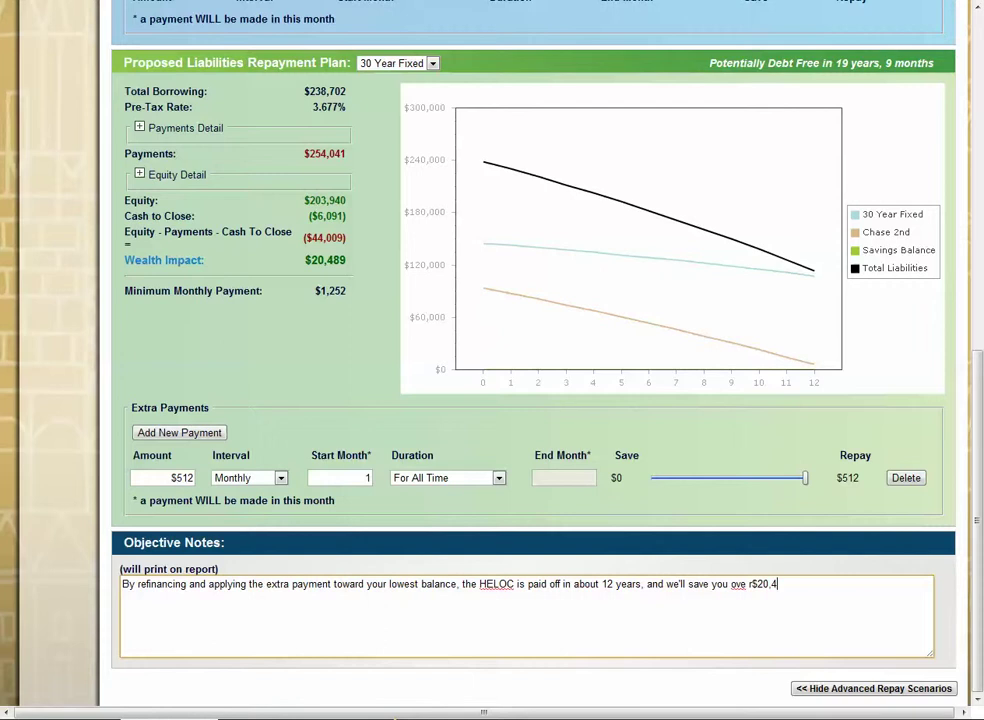
key("BackSpace")
key("BackSpace")
key("BackSpace")
key("BackSpace")
key("BackSpace")
key("BackSpace")
key("BackSpace")
type("$20,489.")
- Review the Borrow analysis, checking a proposed loan's closing costs and monthly expenses without changes, plus the payment and future wealth impact of each alternative
scroll(530, 360, "up", 1)
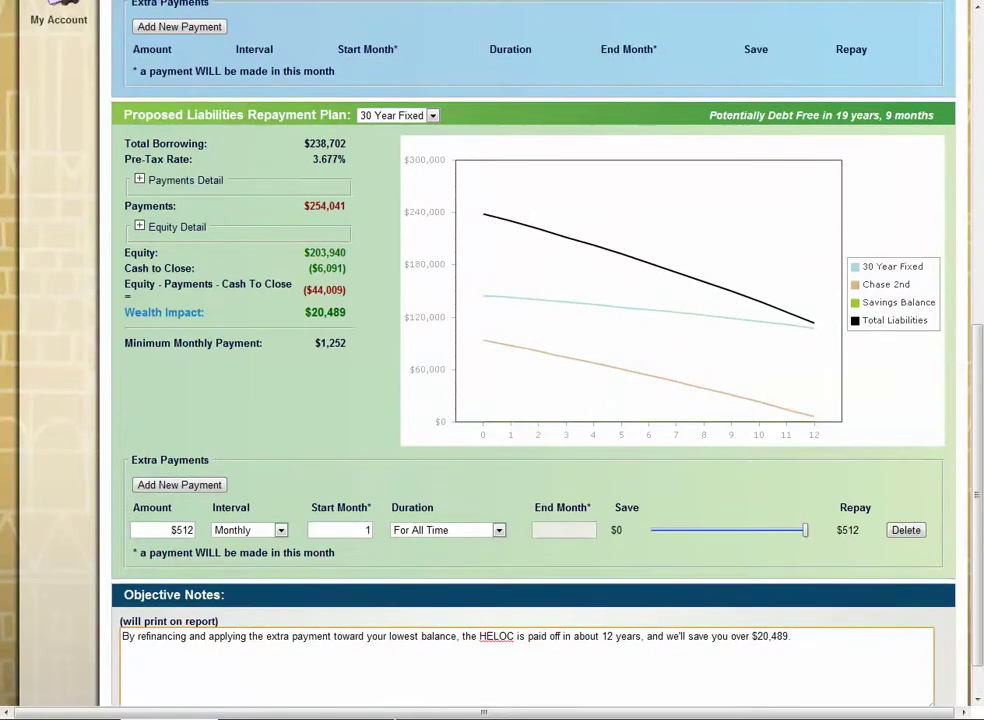
scroll(490, 360, "up", 12)
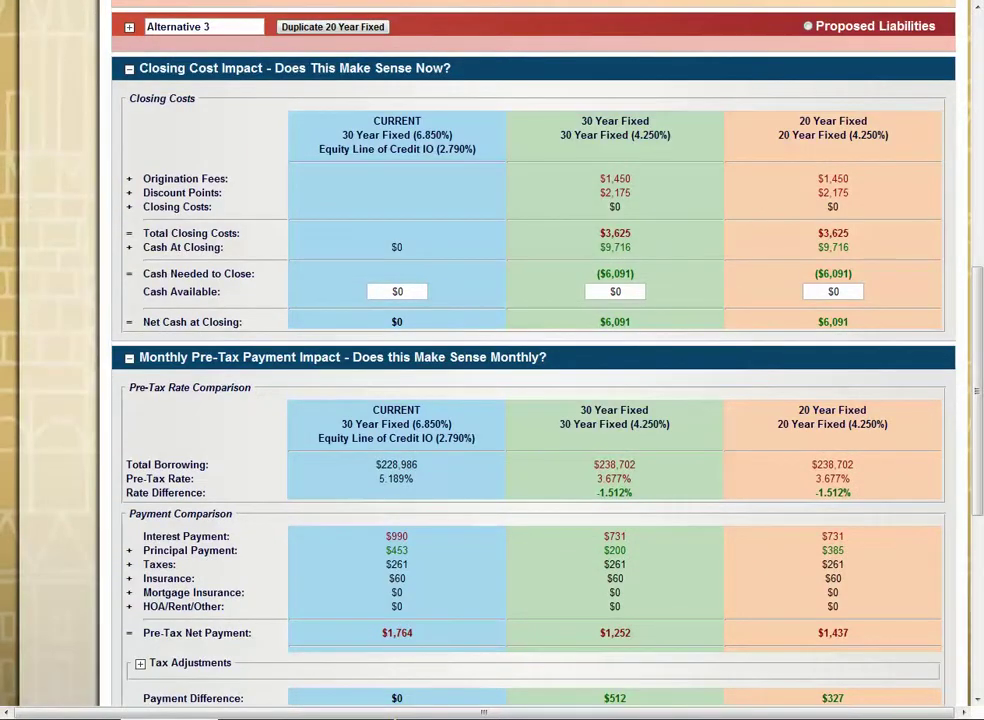
scroll(530, 400, "up", 6)
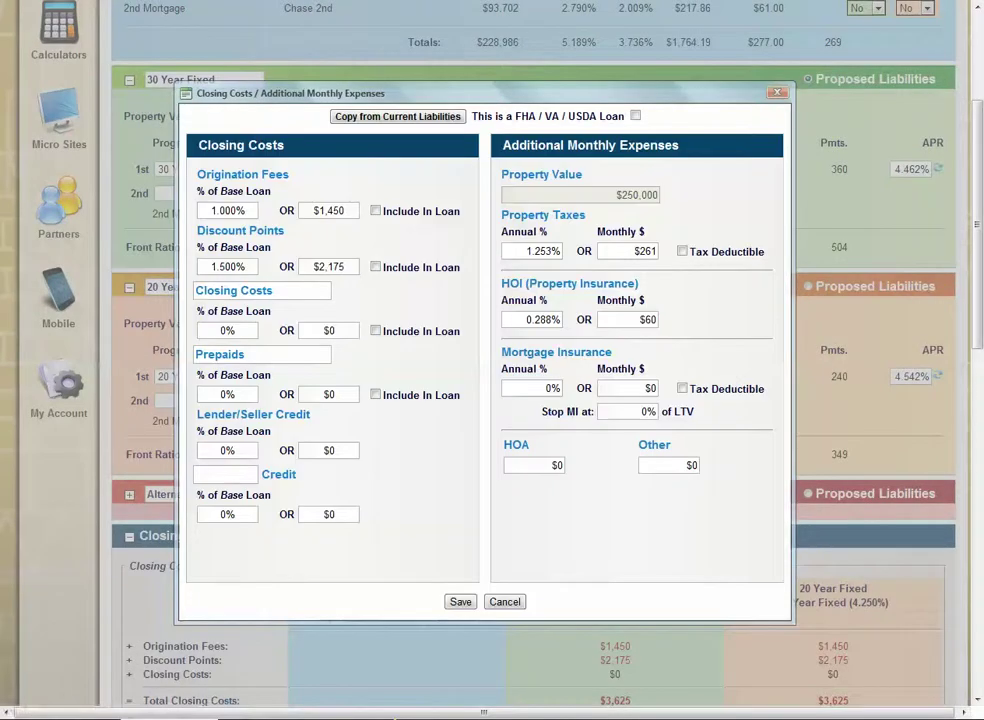
left_click(505, 601)
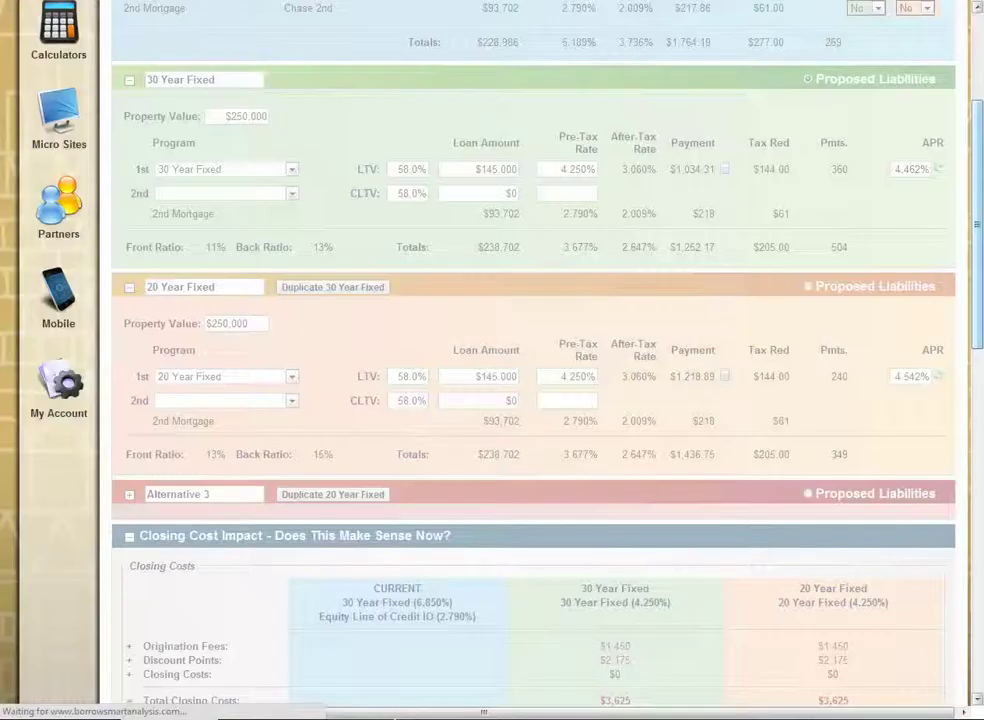
scroll(530, 400, "down", 5)
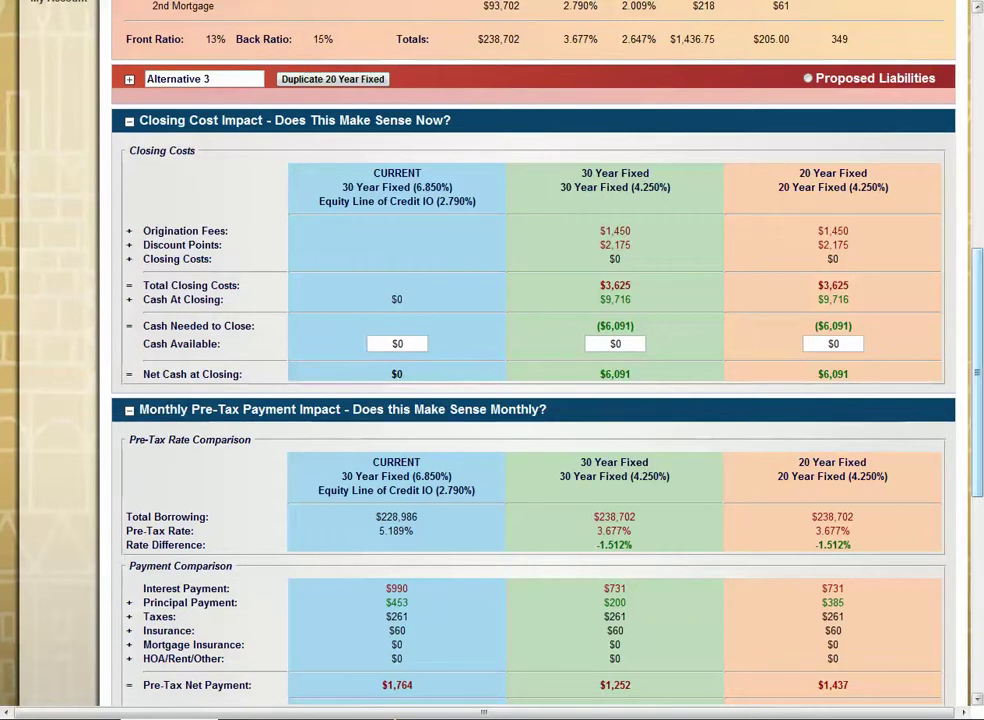
scroll(533, 400, "down", 5)
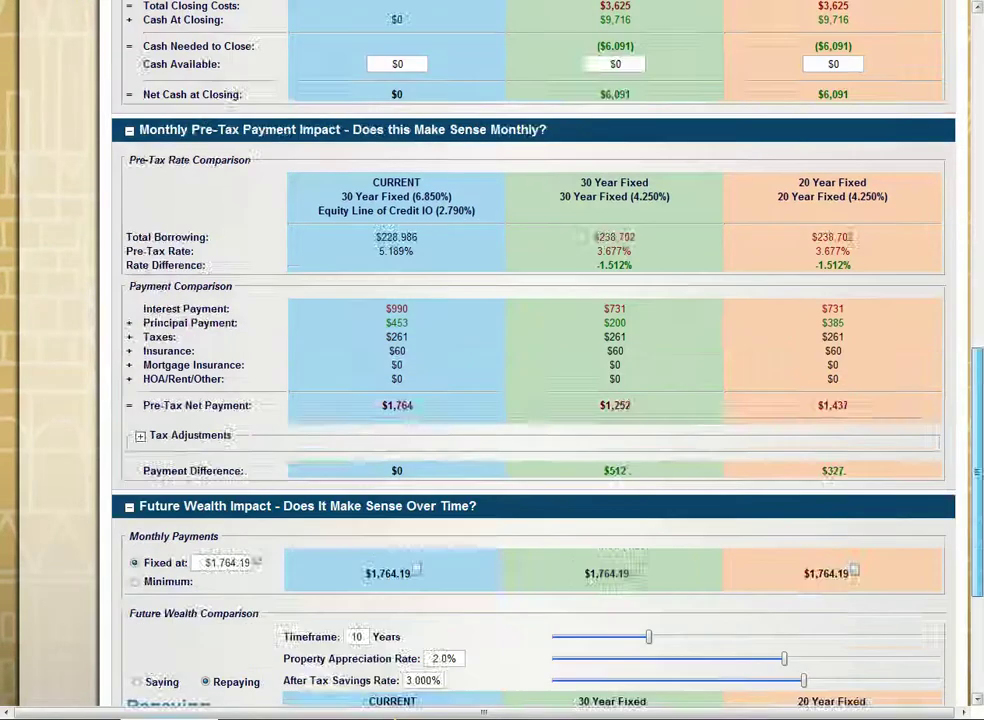
left_click_drag(977, 563, 977, 567)
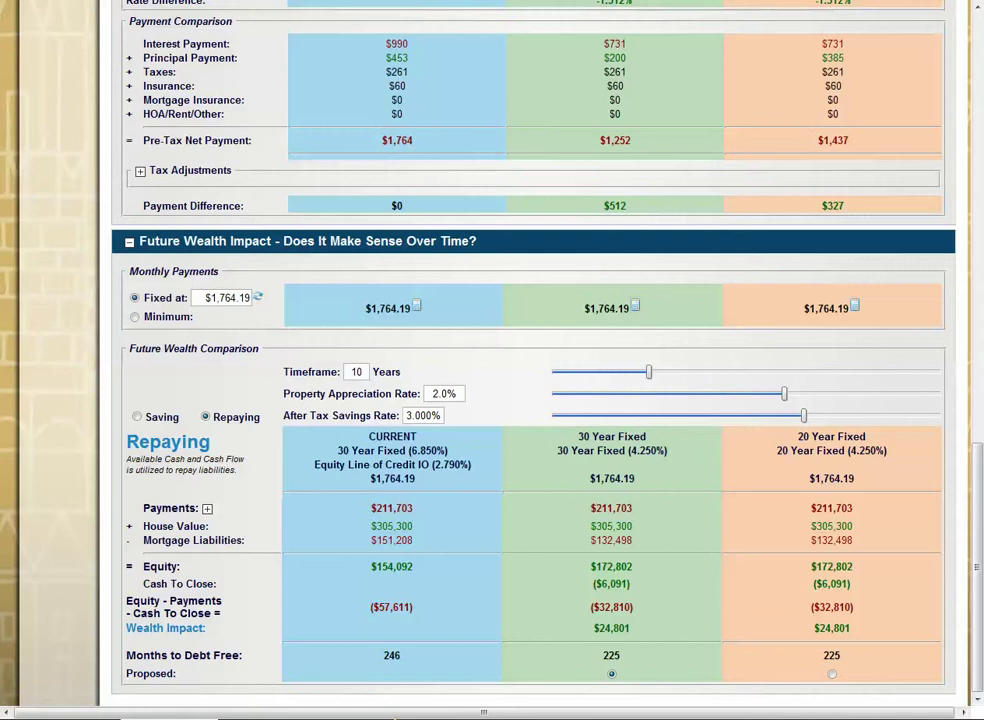